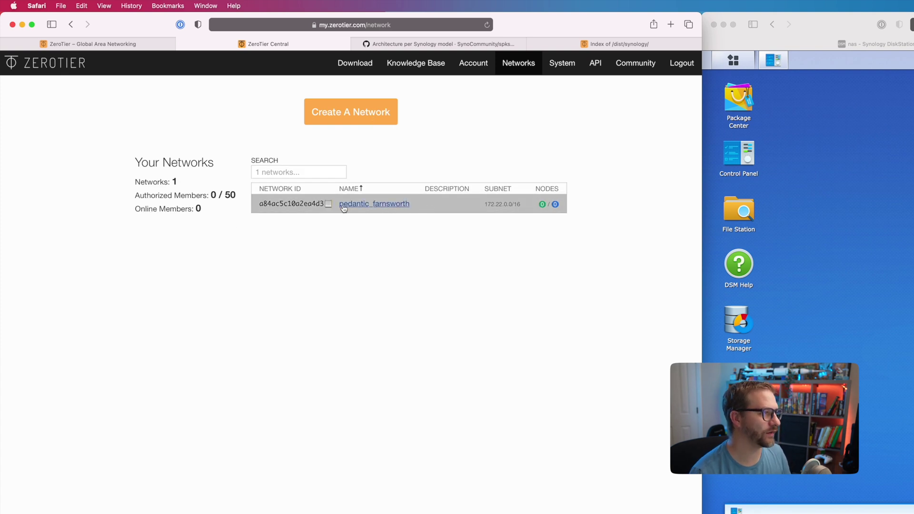
Open the pedantic_farnsworth network settings and review its routes, auto-assign and DNS options
click(279, 208)
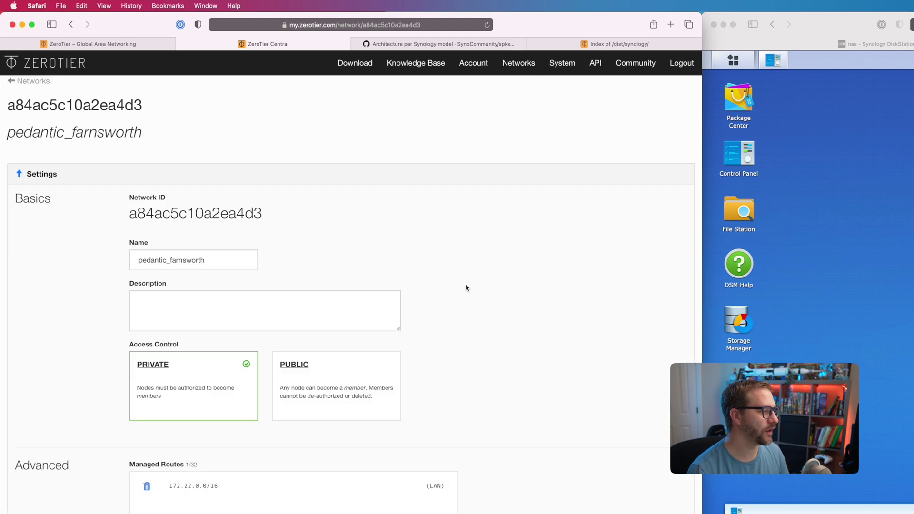
scroll(463, 286, down, 10)
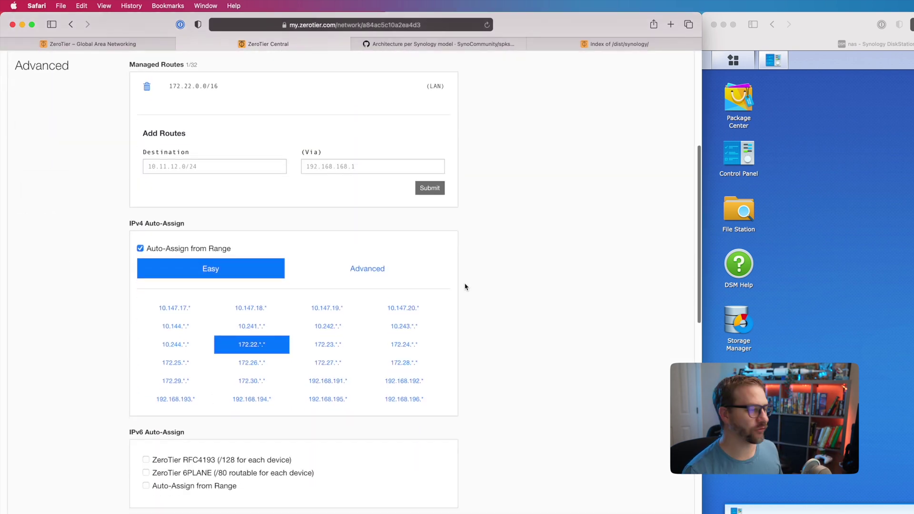
scroll(466, 285, down, 4)
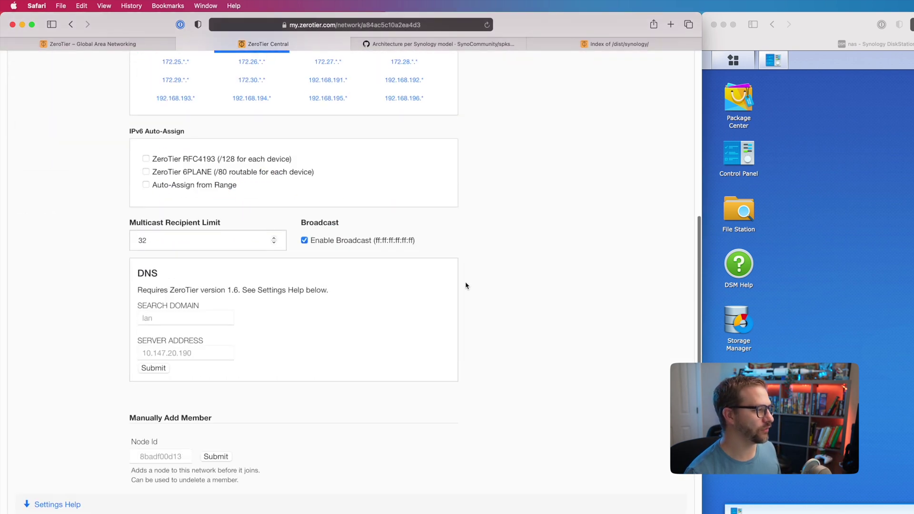
scroll(466, 285, down, 3)
scroll(465, 286, up, 15)
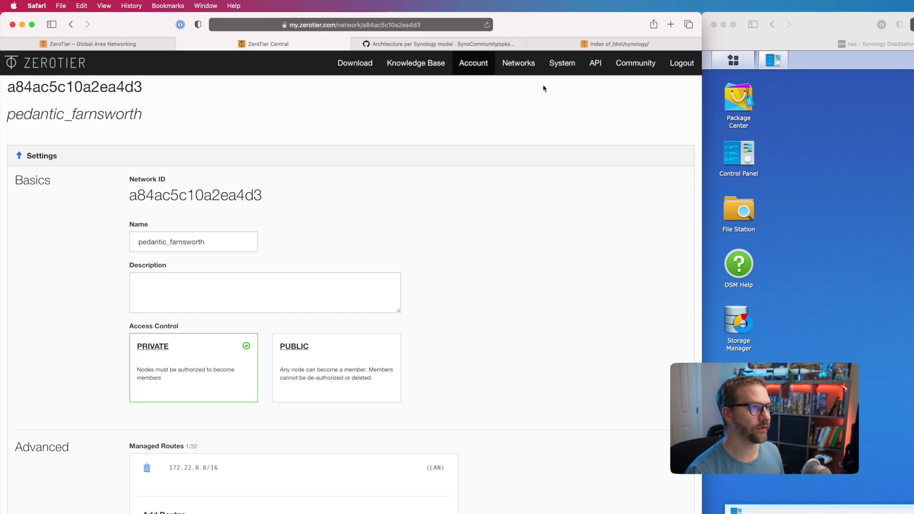
Find the model's denverton architecture on the GitHub wiki, then bring up the Index of /dist/synology/ page
click(453, 44)
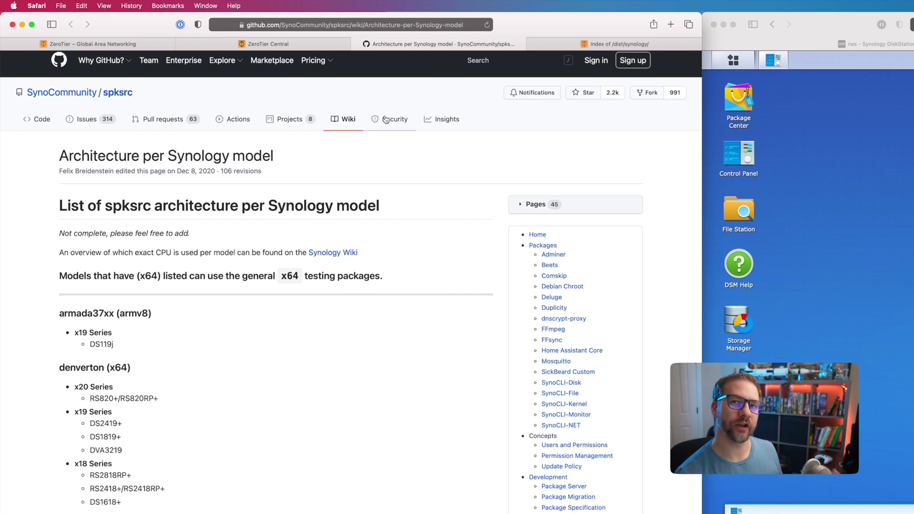
scroll(307, 323, down, 3)
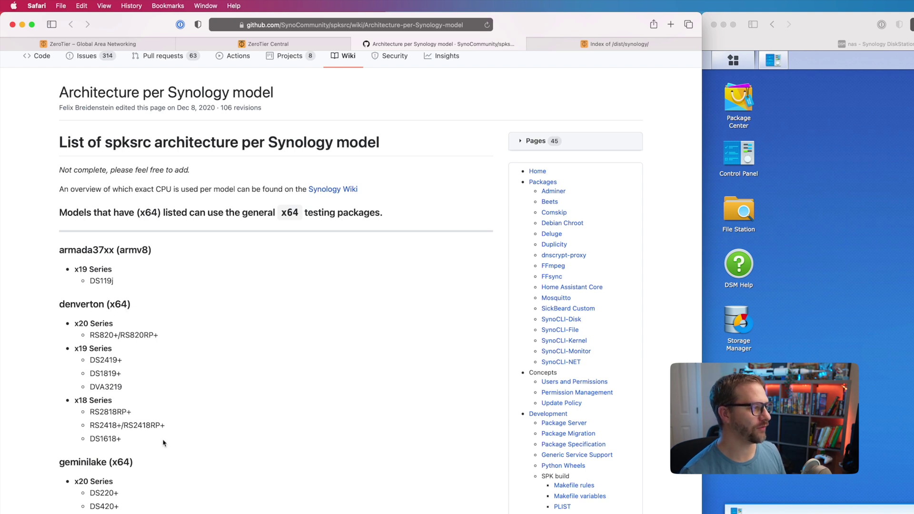
double_click(79, 304)
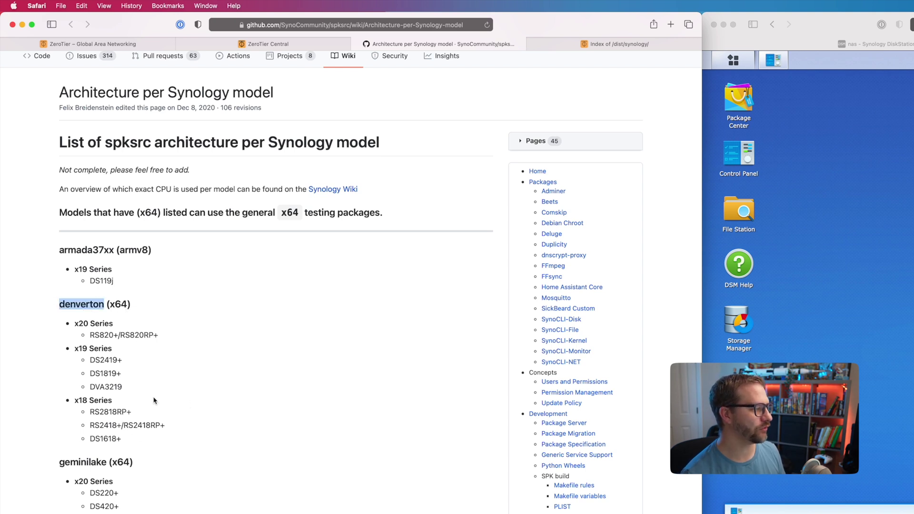
click(379, 398)
scroll(362, 400, down, 5)
scroll(362, 400, down, 7)
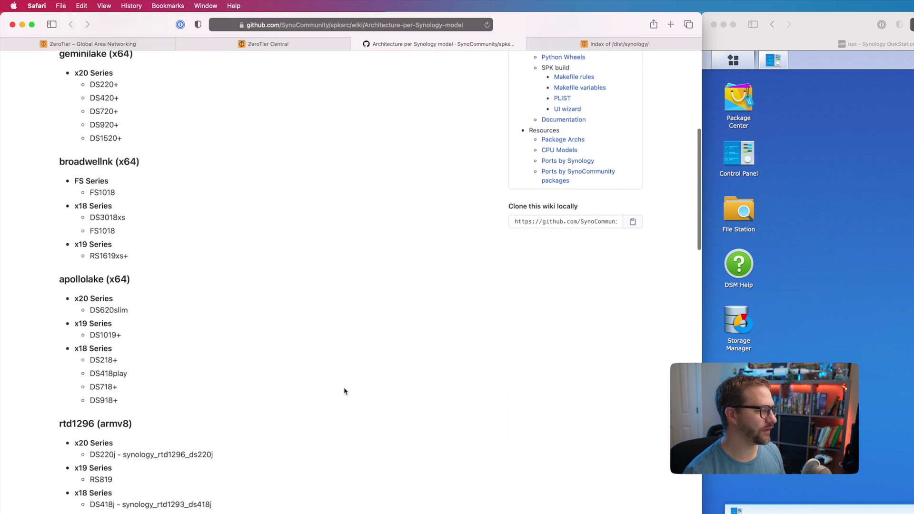
scroll(344, 393, down, 9)
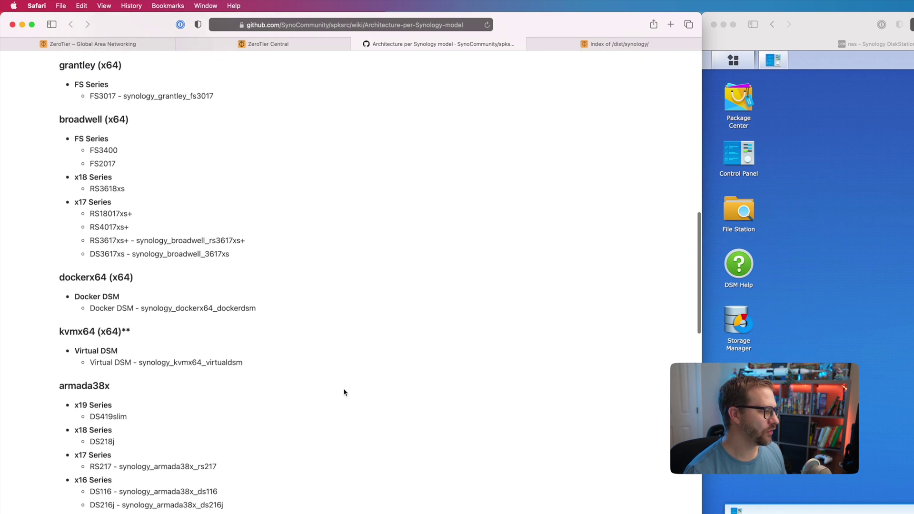
scroll(435, 369, up, 20)
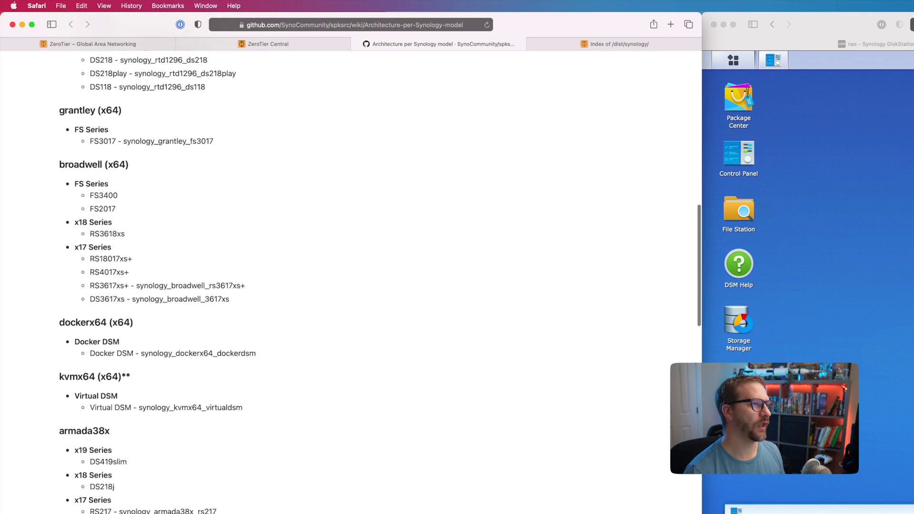
click(589, 45)
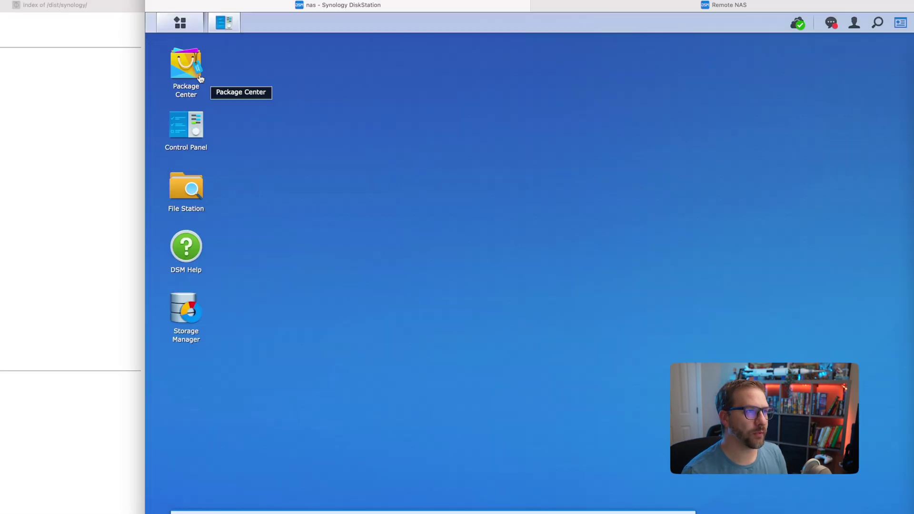
Manually install zerotier_denverton-6.1_1.4.0-0.spk in Package Center, accepting the unsigned package, then view Installed
click(187, 67)
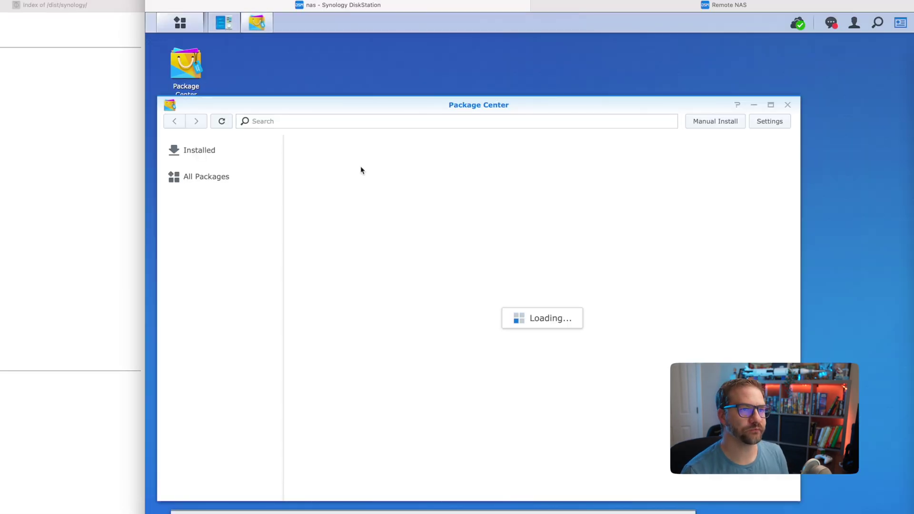
click(708, 123)
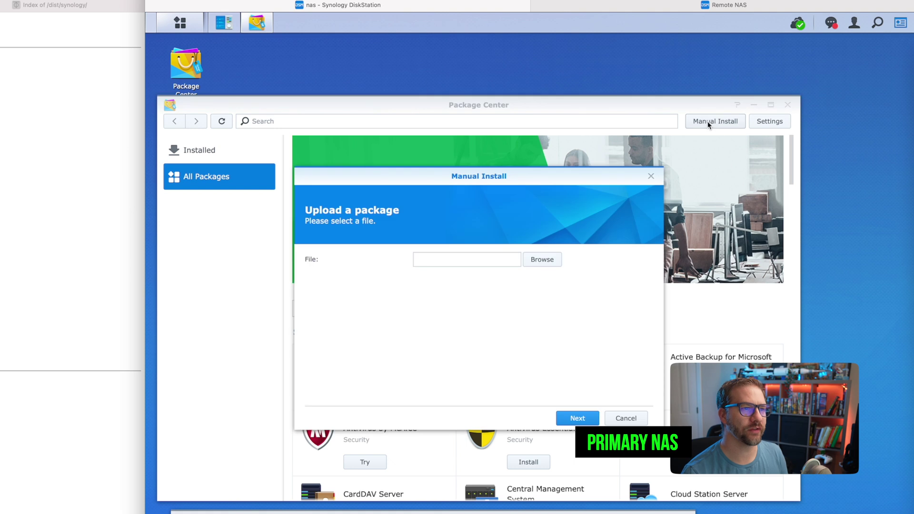
click(537, 260)
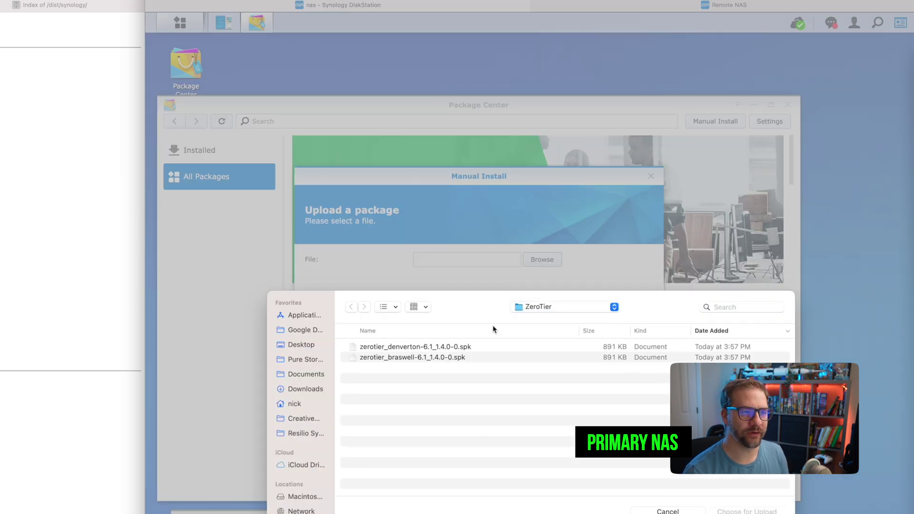
click(436, 347)
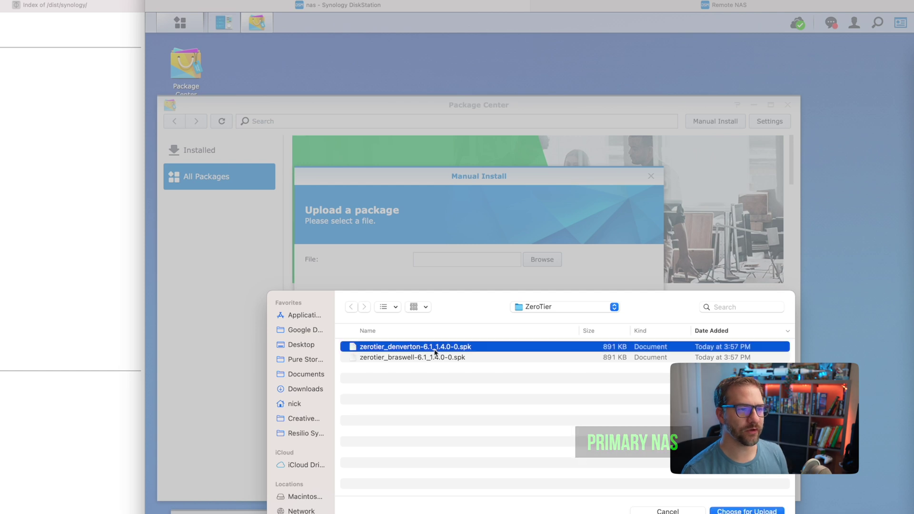
click(723, 511)
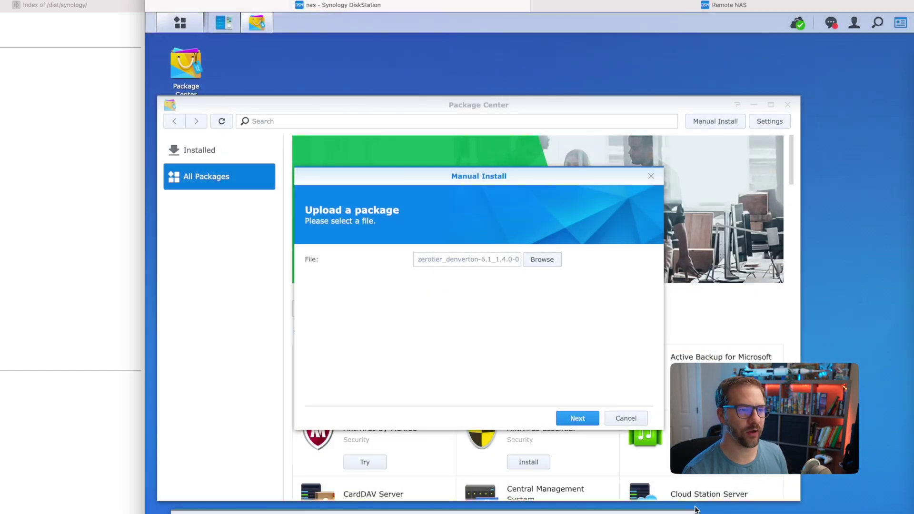
click(578, 418)
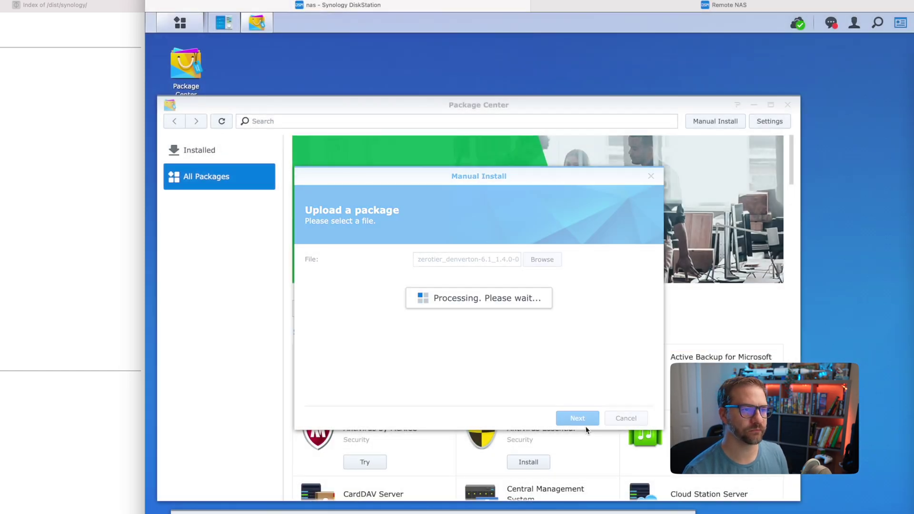
click(550, 318)
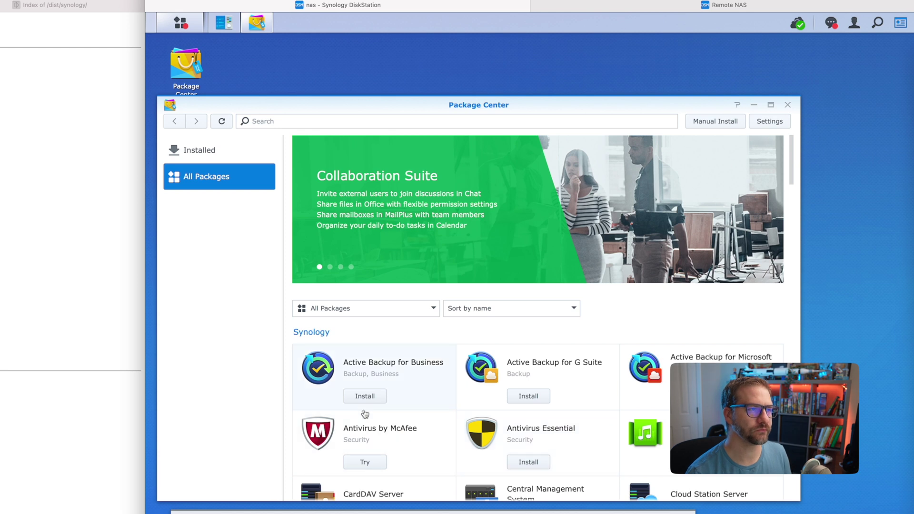
click(204, 152)
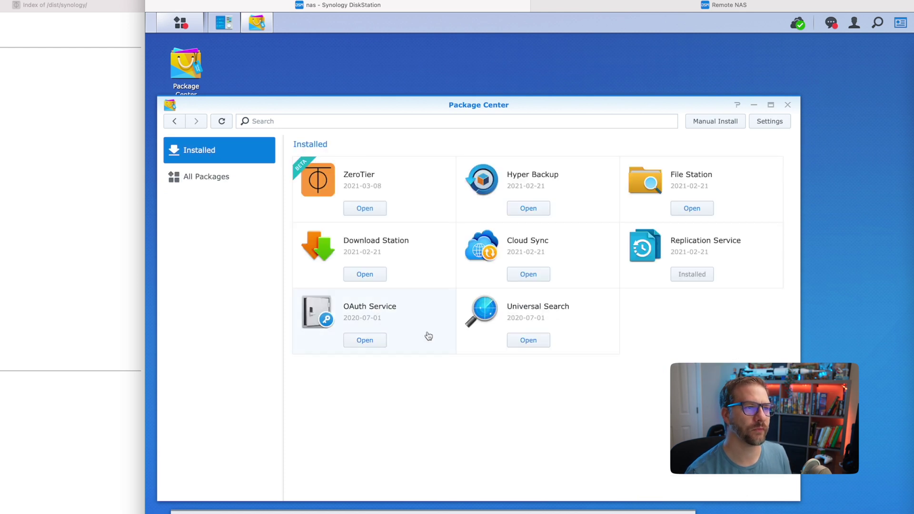
Open ZeroTier on the NAS and join network a84ac5c10a2ea4d3 using the ID copied from ZeroTier Central
click(363, 208)
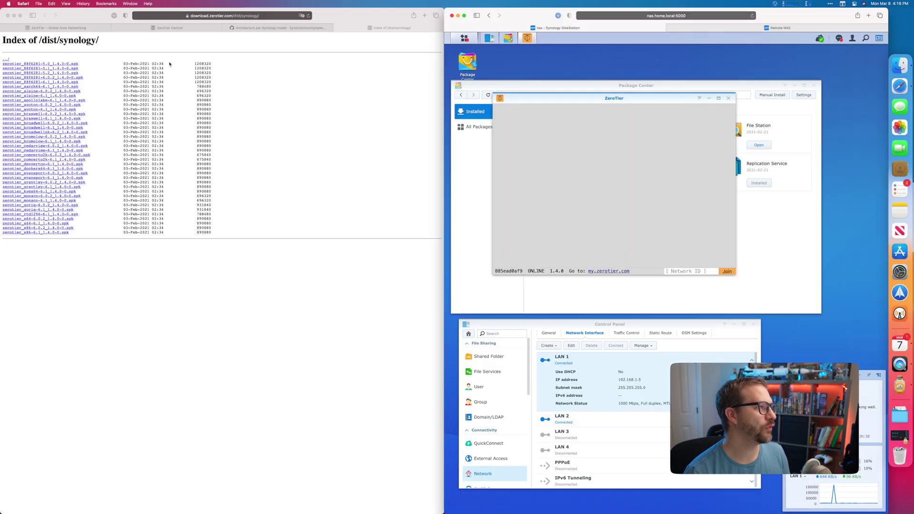
click(166, 27)
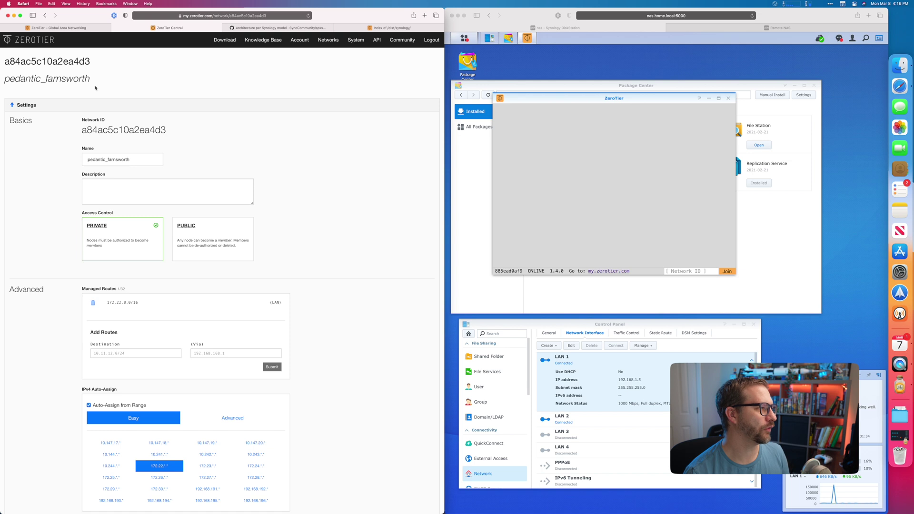
double_click(121, 142)
key(super+c)
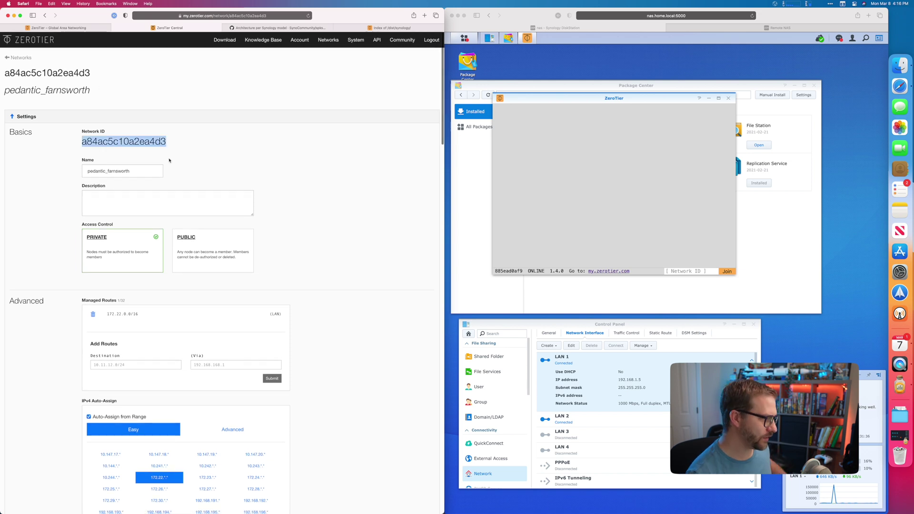
click(674, 271)
key(super+v)
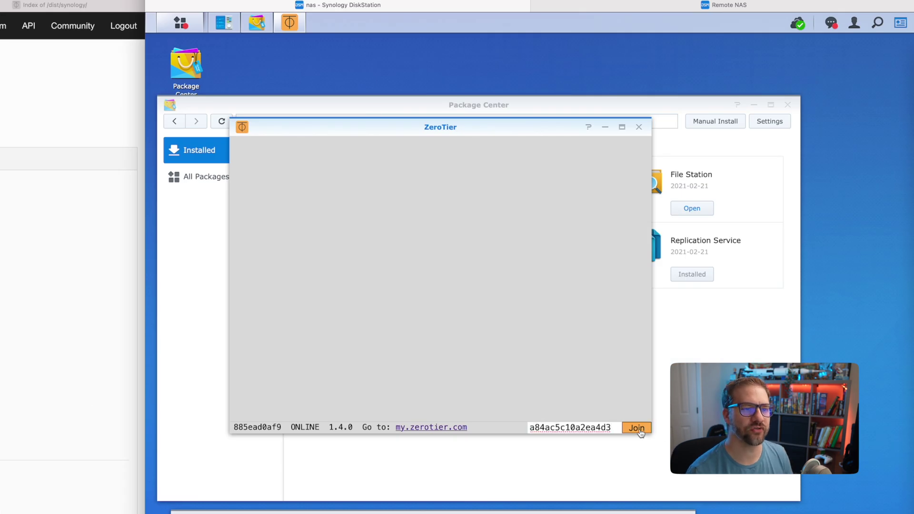
click(638, 428)
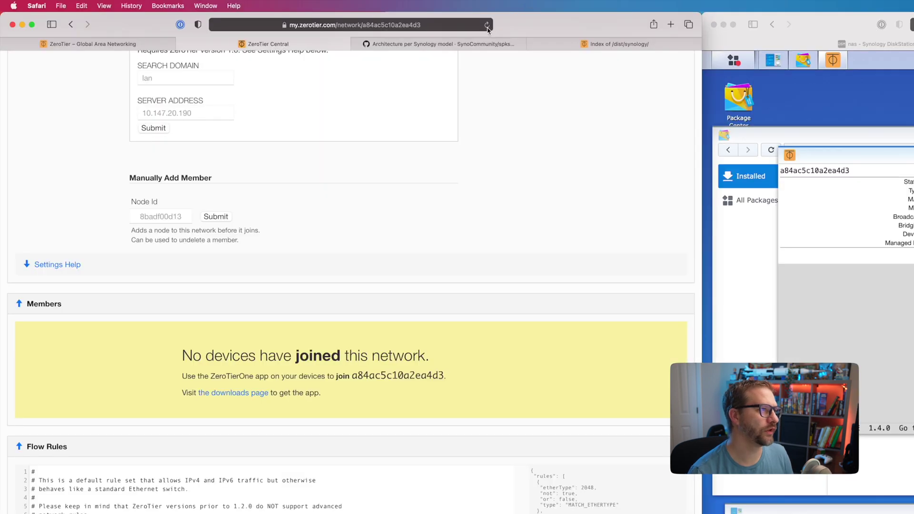
Under Members, give the first member the short name 'Primary NAS' and tick Auth? to authorize it
scroll(522, 225, up, 15)
scroll(521, 225, down, 15)
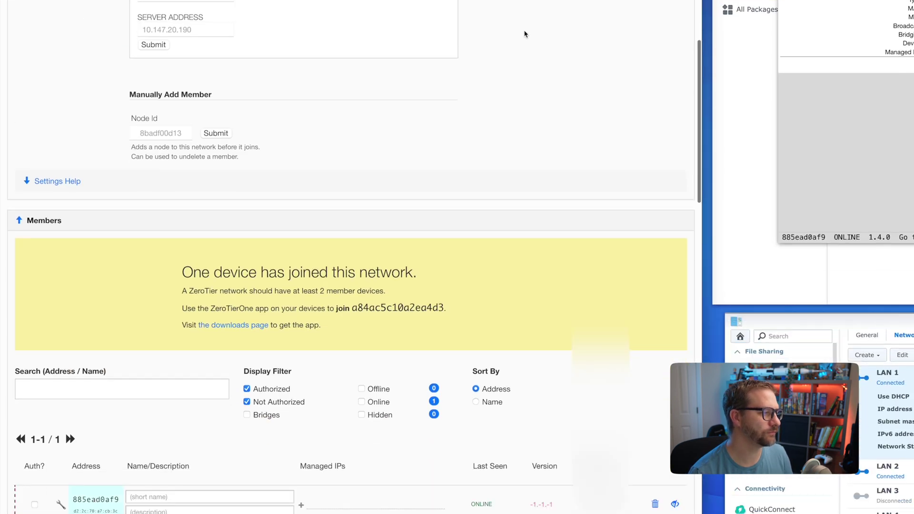
scroll(444, 213, down, 3)
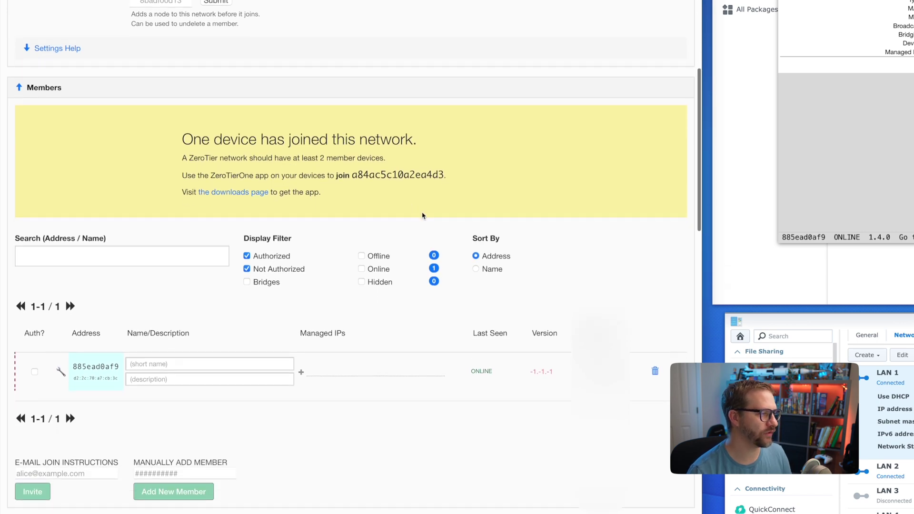
scroll(422, 215, down, 1)
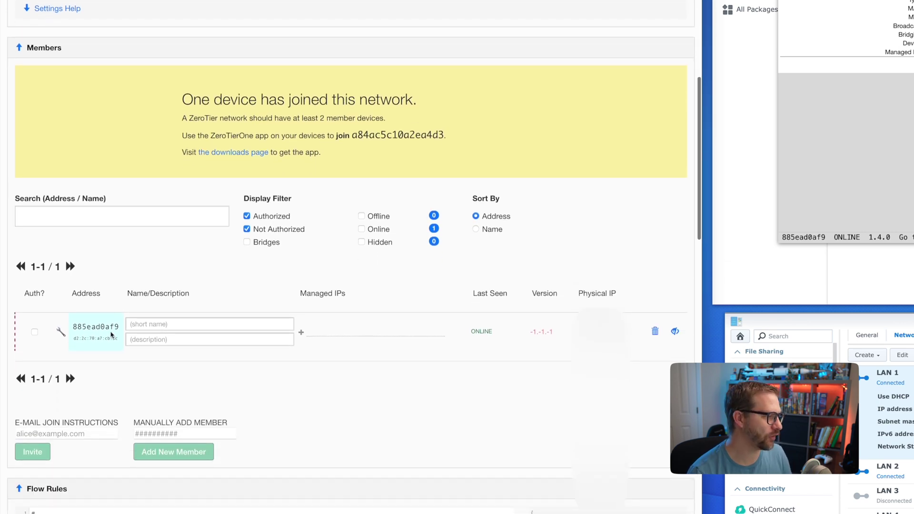
click(175, 323)
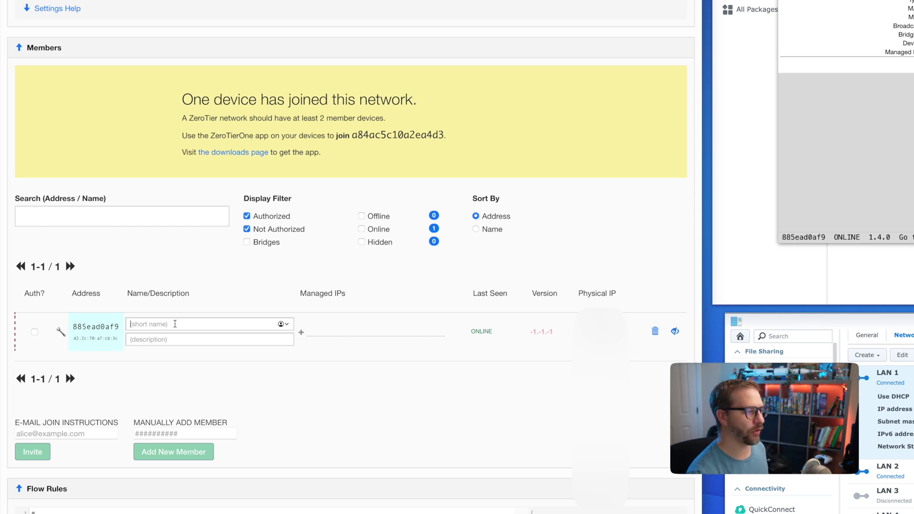
text(Primary NAS)
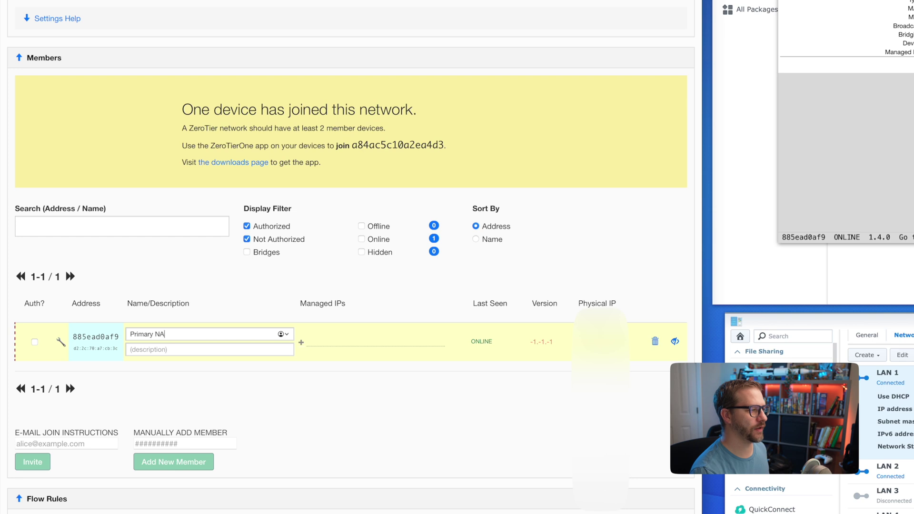
click(34, 344)
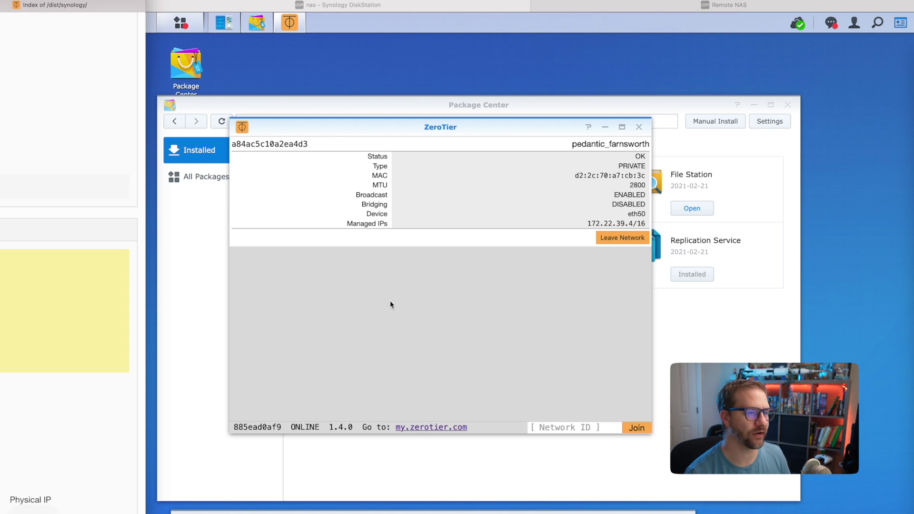
Close the primary NAS's ZeroTier window and manually install the zerotier_braswell package on the remote NAS
click(639, 129)
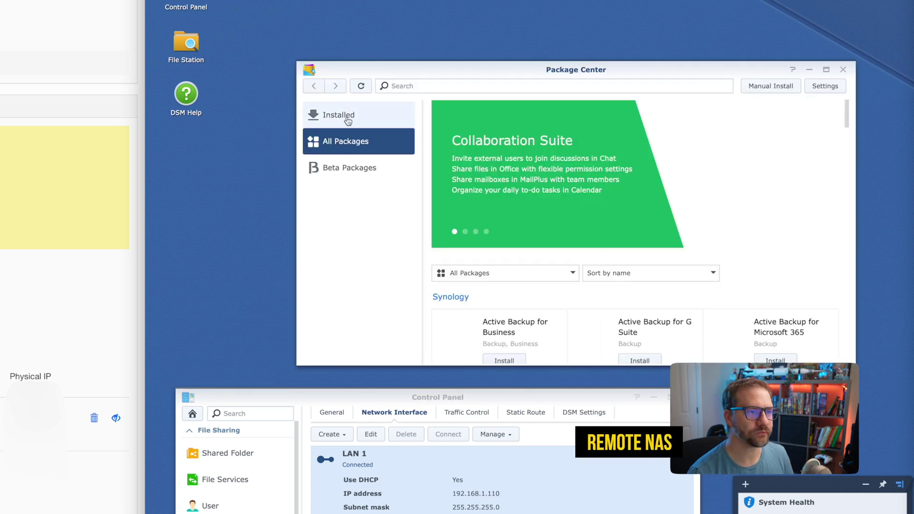
click(340, 115)
click(764, 86)
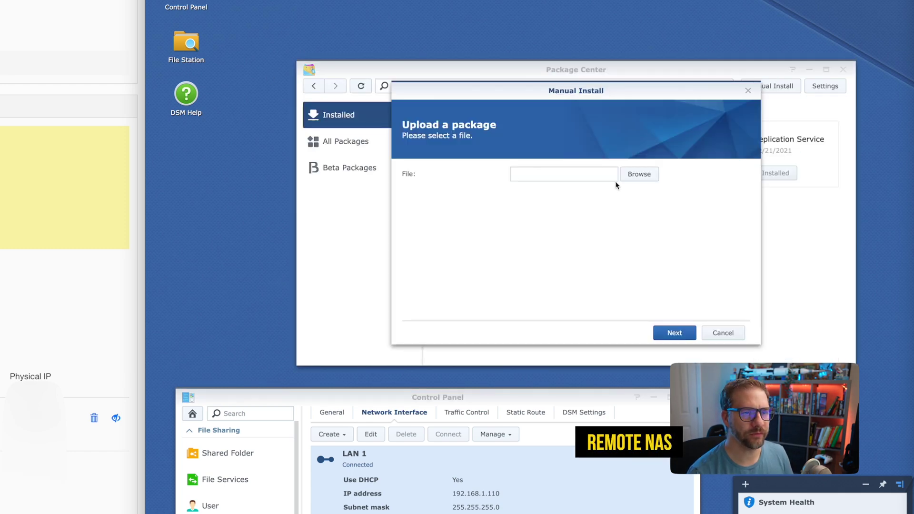
click(634, 177)
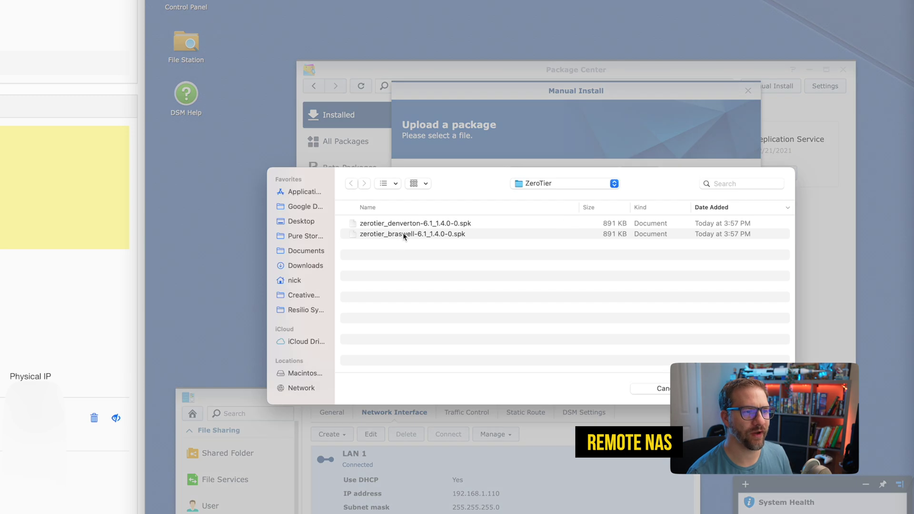
click(403, 235)
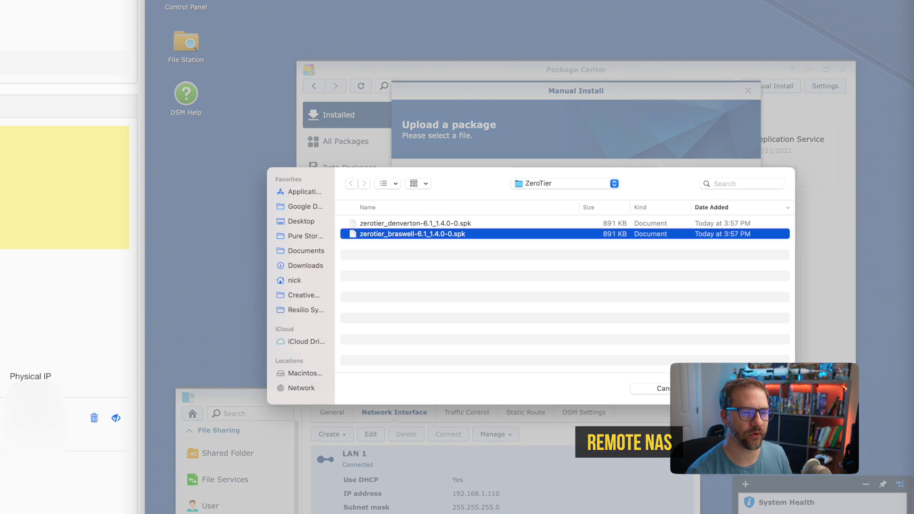
key(Return)
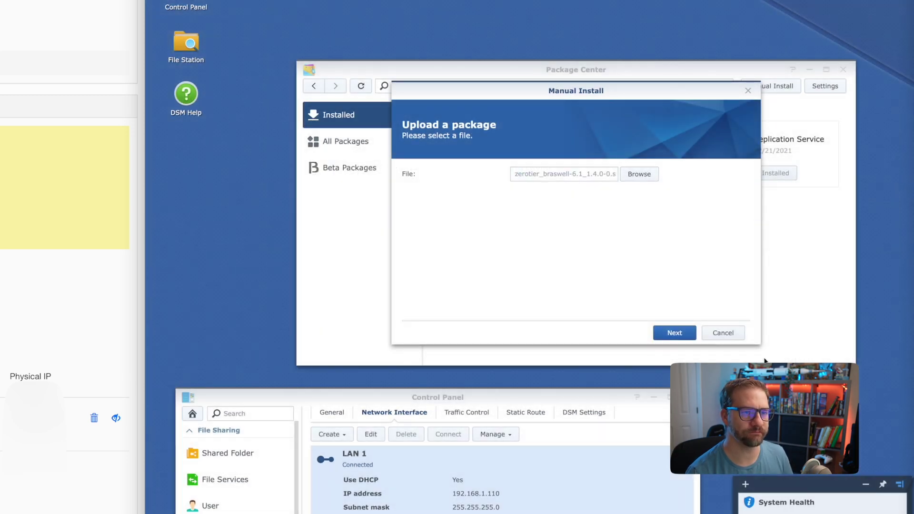
click(669, 334)
click(668, 334)
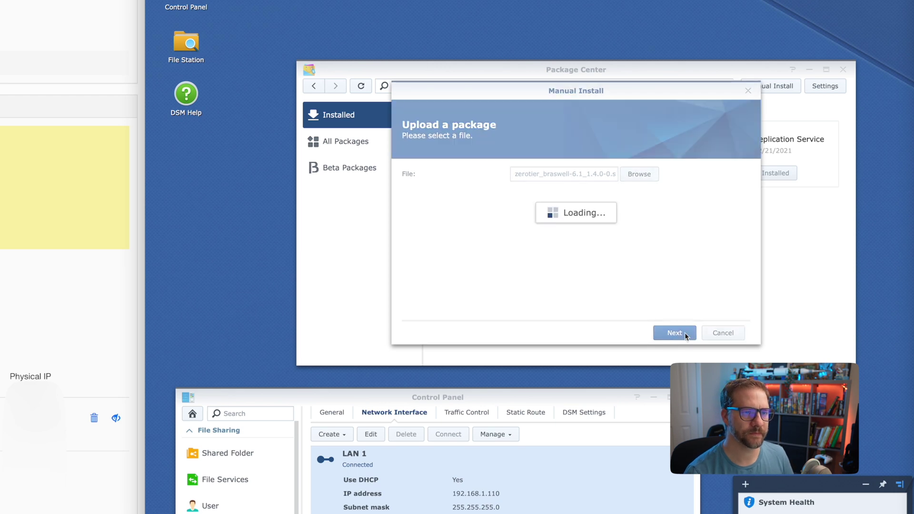
click(651, 234)
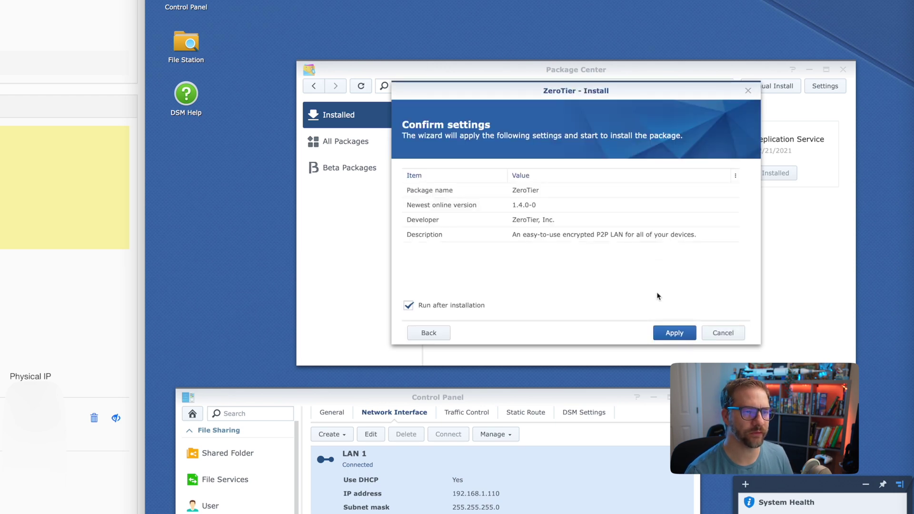
click(674, 333)
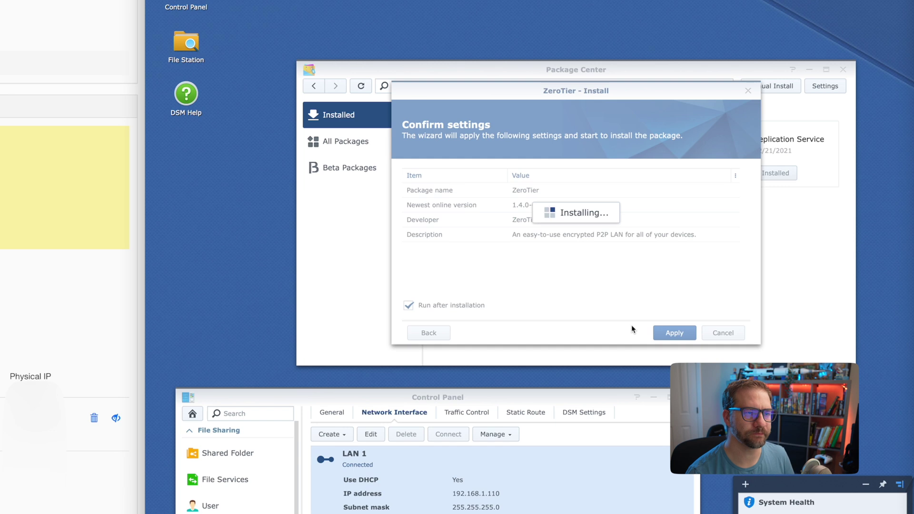
click(504, 173)
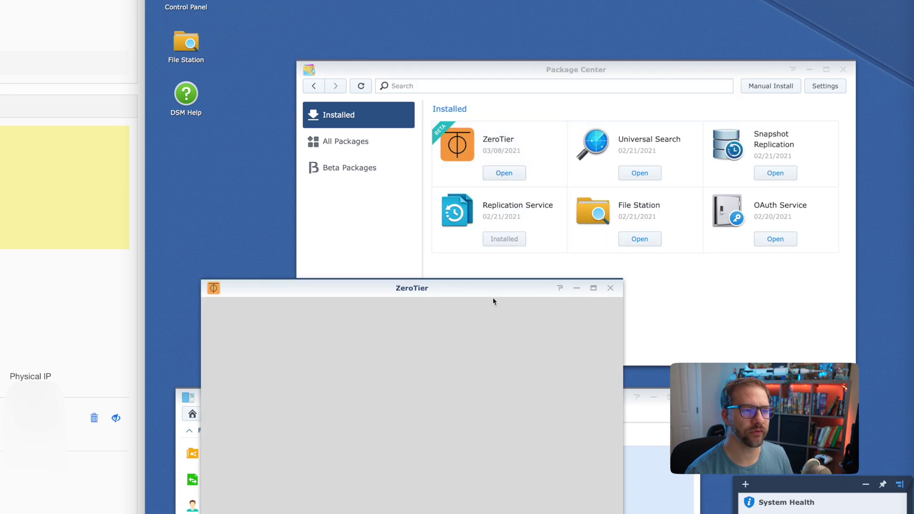
drag(483, 291, 495, 26)
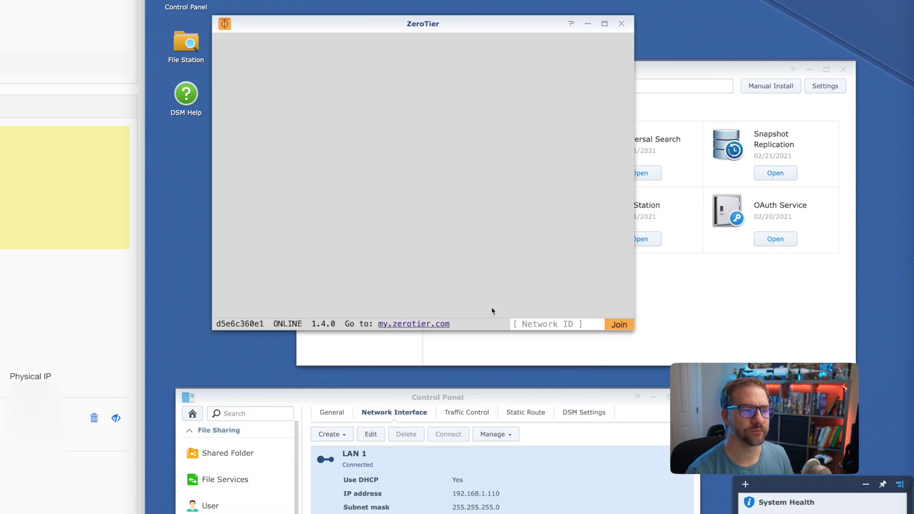
click(563, 324)
text(a84ac5c10a2ea4d3)
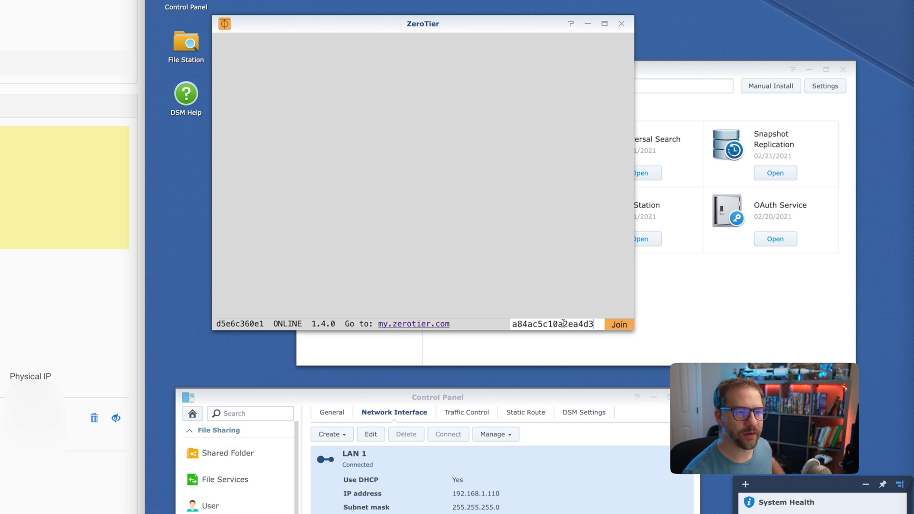
click(614, 326)
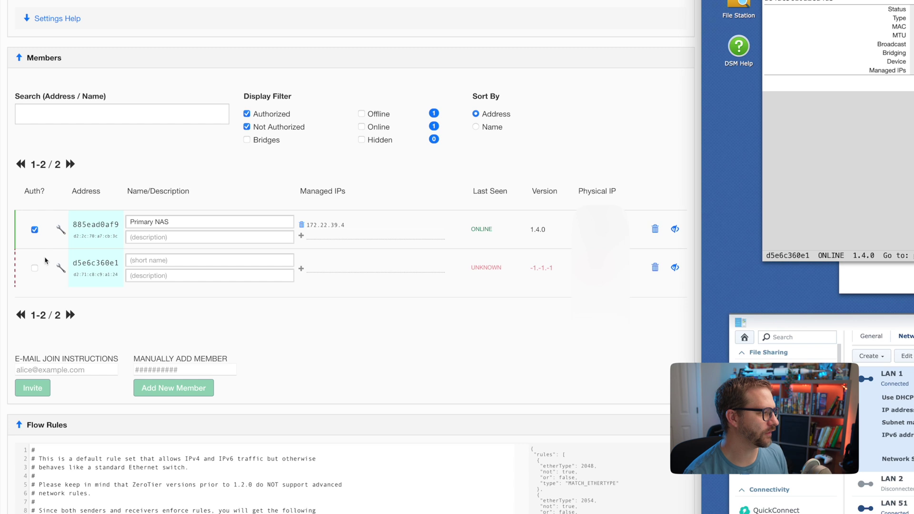
Give the second member d5e6c360e1 the short name 'Remote NAS' and tick Auth? to authorize it
click(152, 261)
text(Remote NAS)
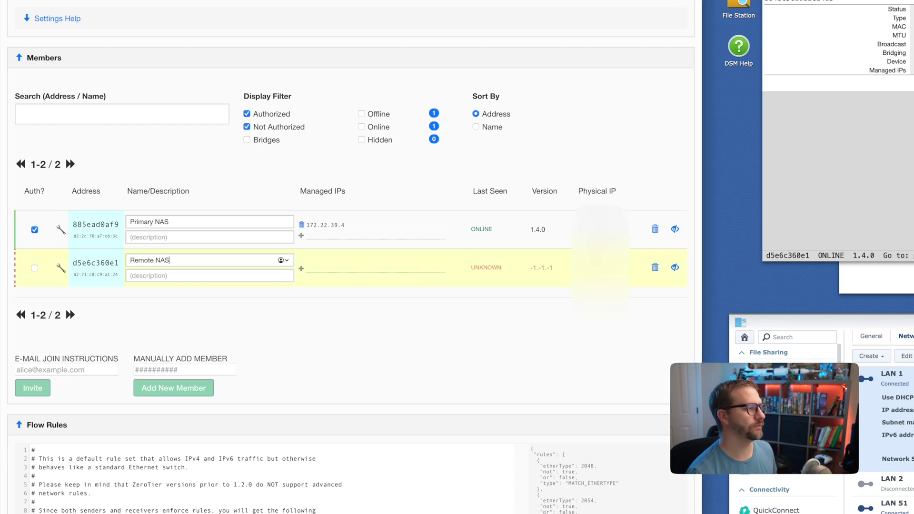
click(36, 269)
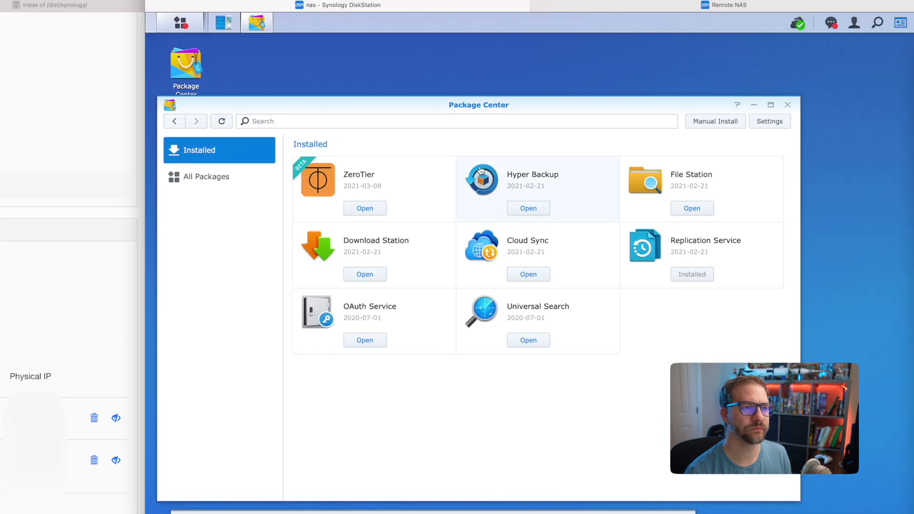
Search Package Center for 'snapshot', install Snapshot Replication on the primary NAS, and launch it
click(269, 122)
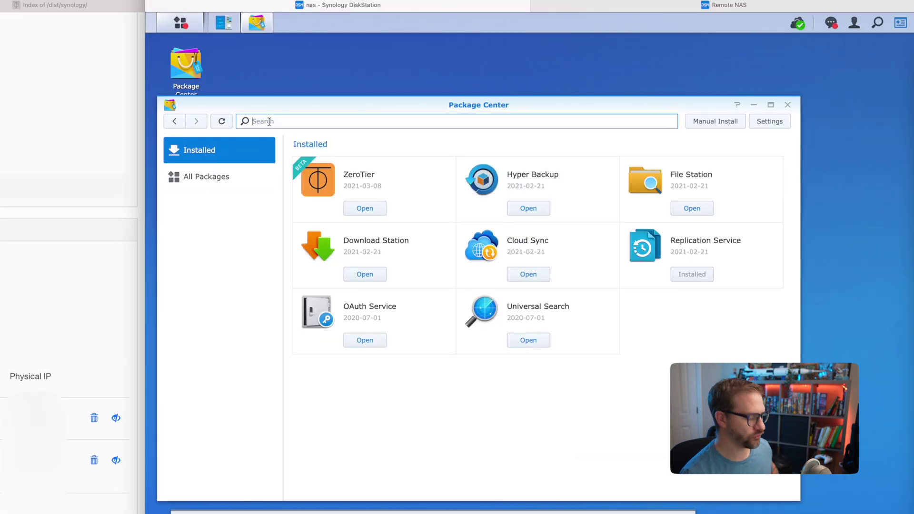
text(snapshot)
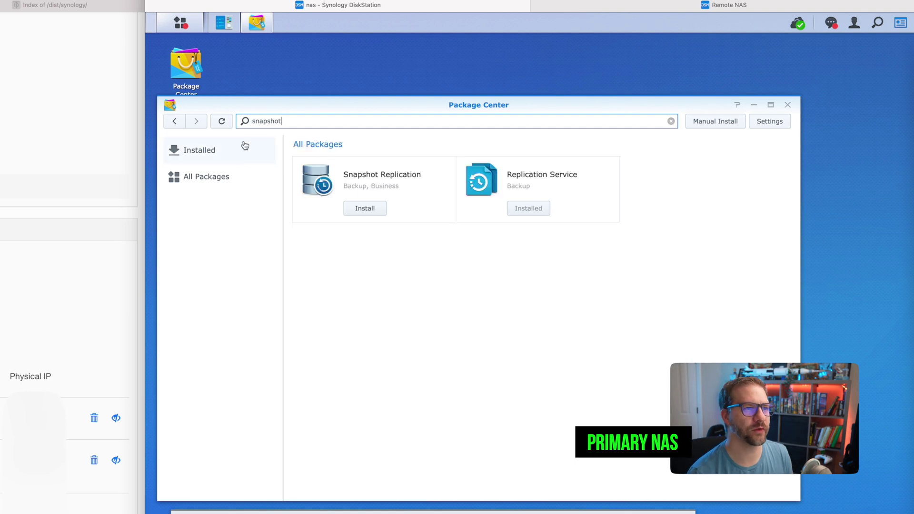
click(364, 208)
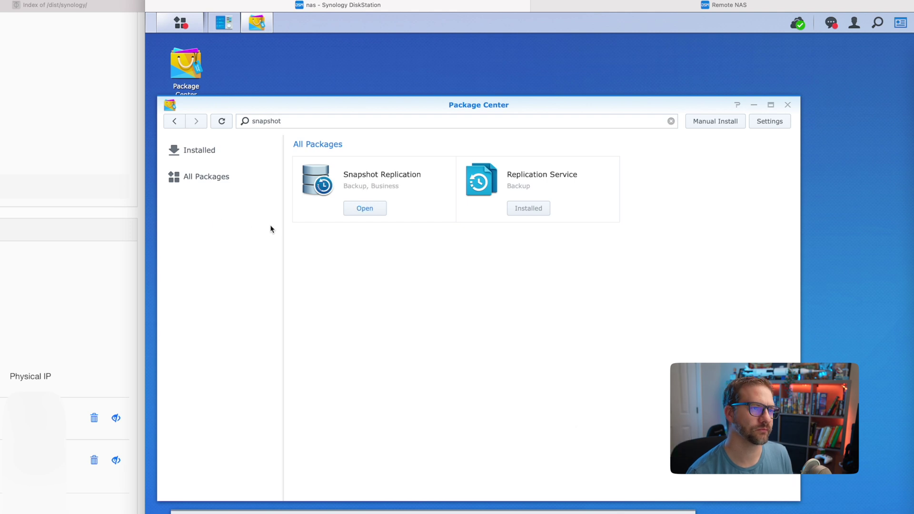
click(714, 5)
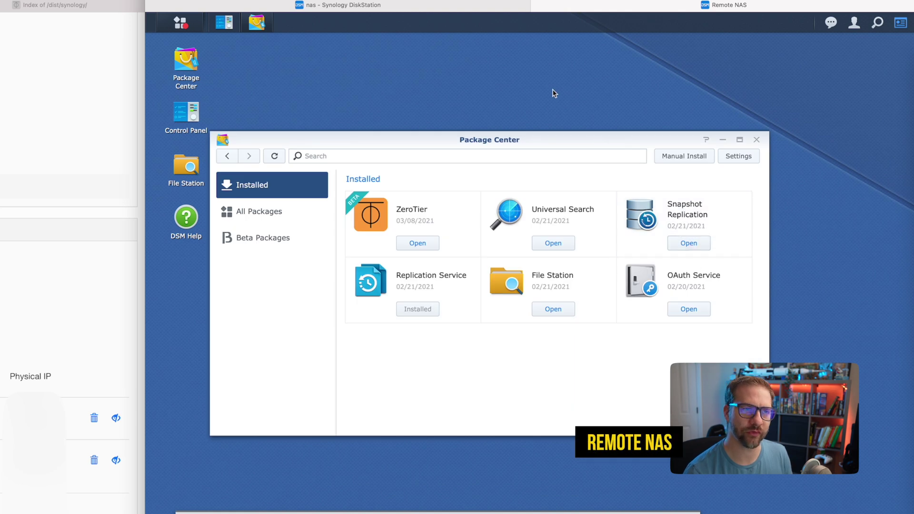
click(478, 6)
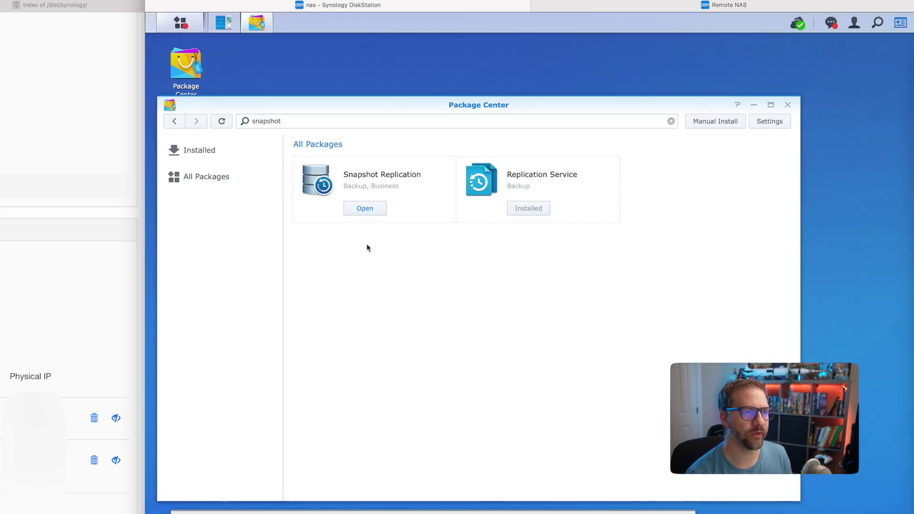
click(360, 210)
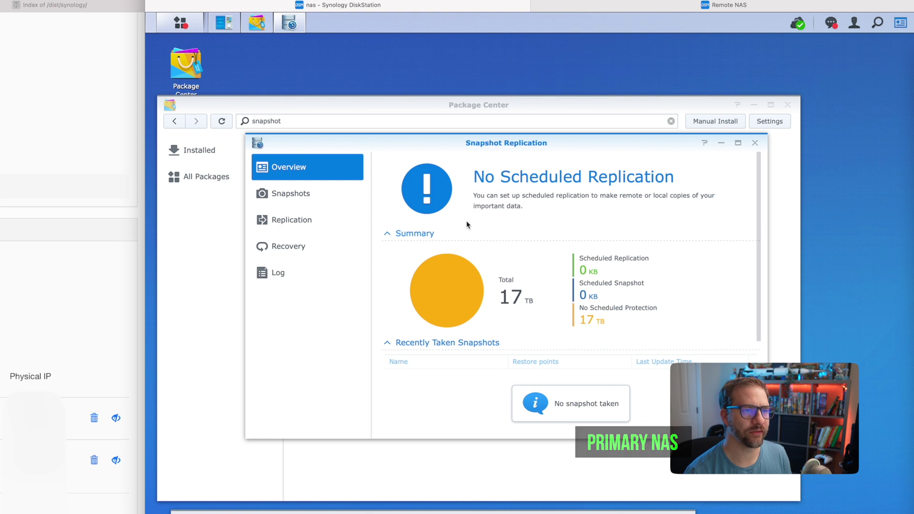
Create a new replication task, passing the introduction and keeping Remote as the destination
click(285, 221)
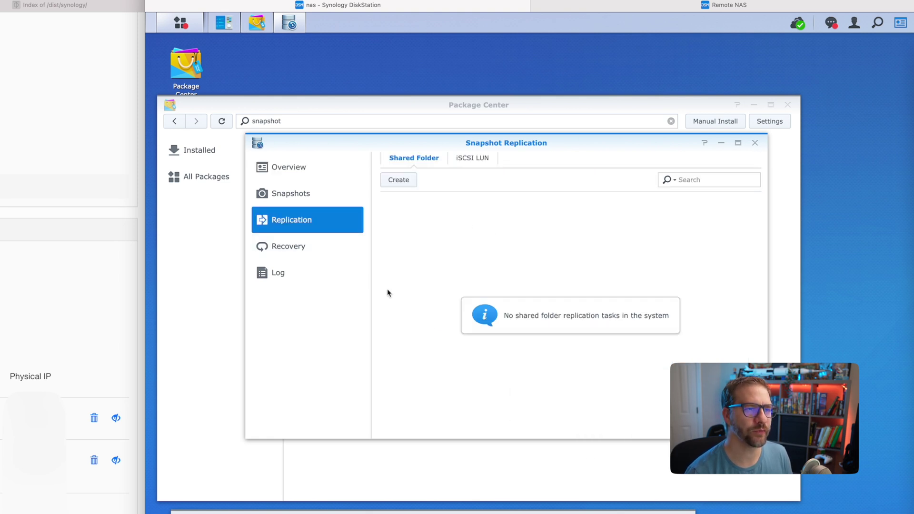
click(398, 180)
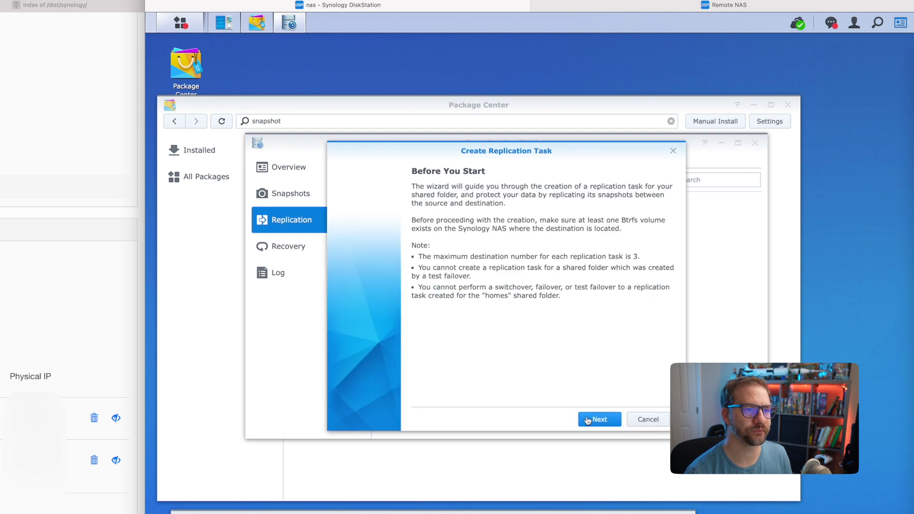
click(589, 422)
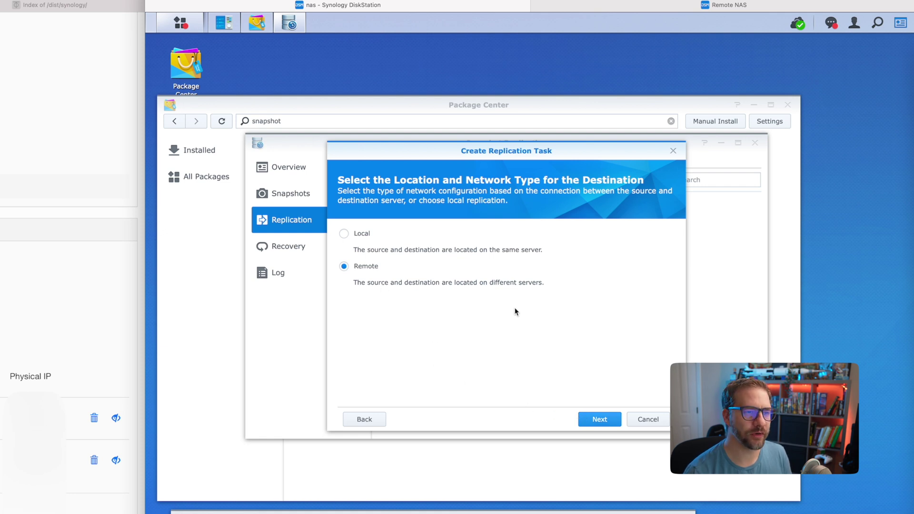
click(599, 421)
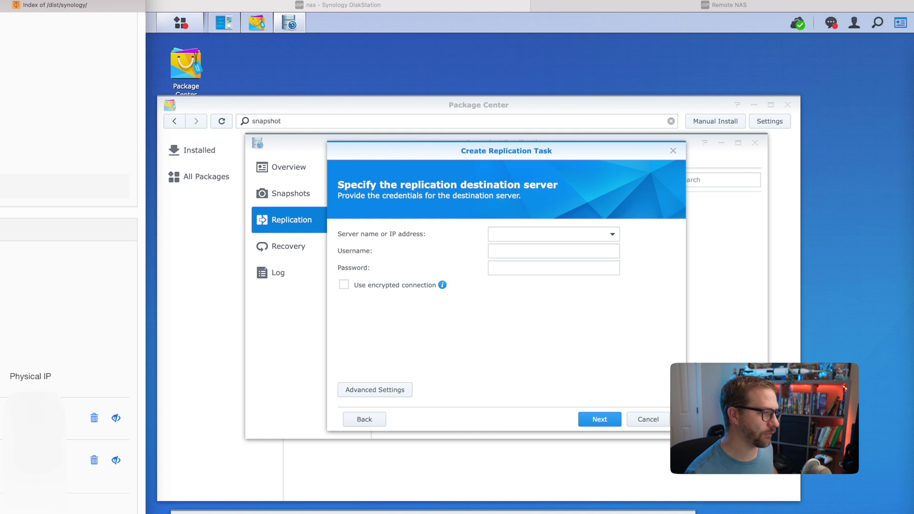
Enter 172.22.21.52 as the destination server and fill in its saved login credentials
click(510, 234)
text(172.22.21.52)
click(513, 250)
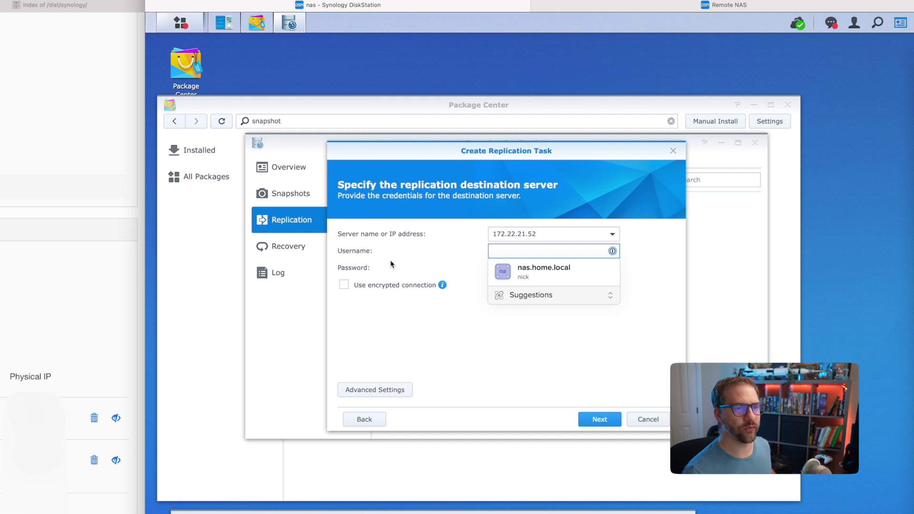
key(Down)
key(Return)
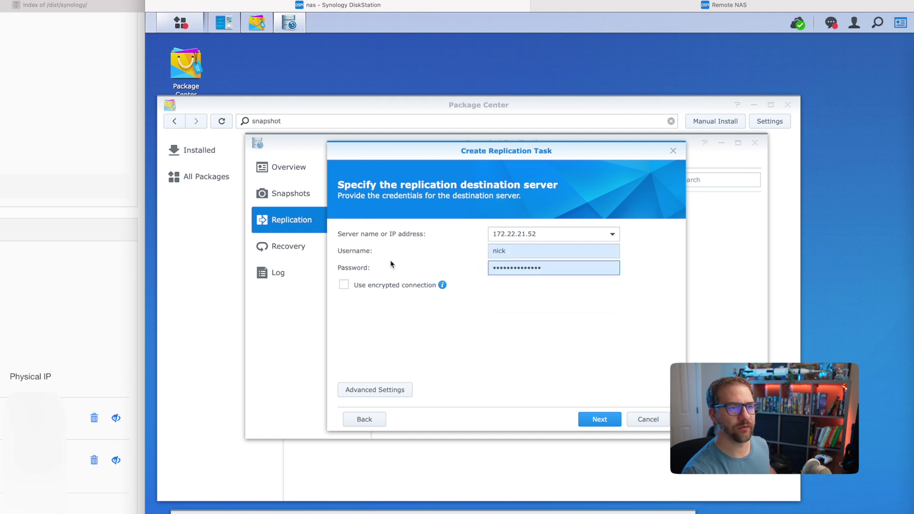
In Advanced Settings set the source server address to 10.147.17.74, then submit the connection details
click(375, 389)
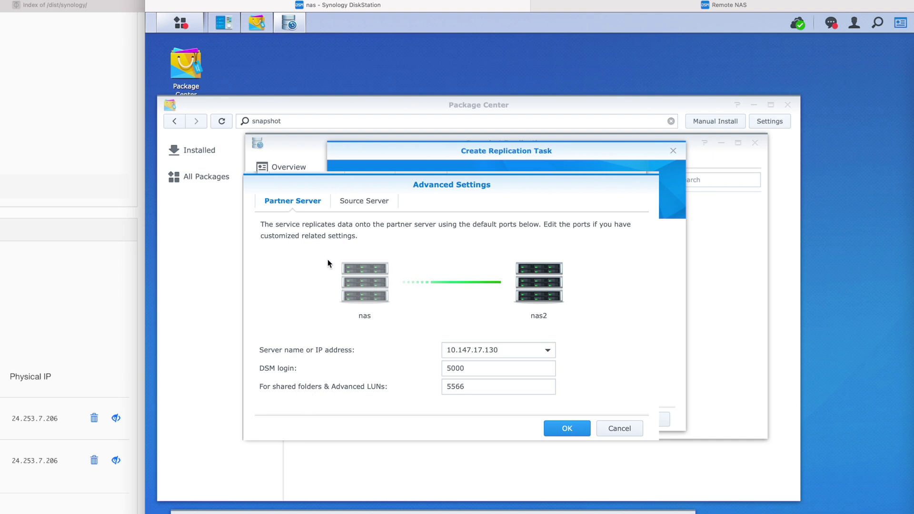
click(360, 203)
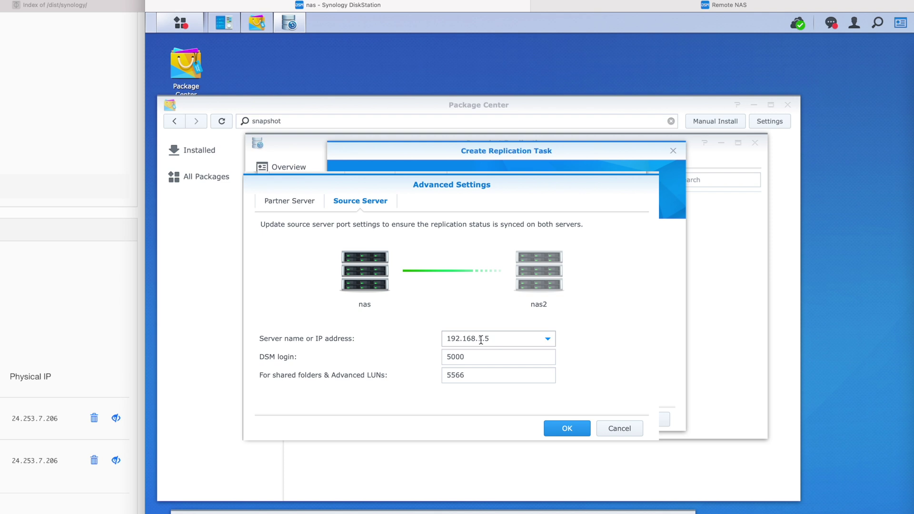
click(548, 339)
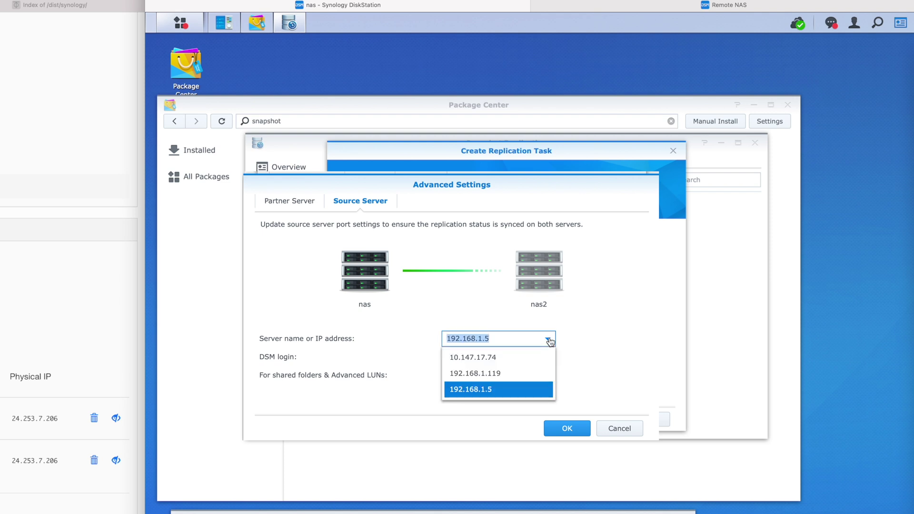
click(510, 358)
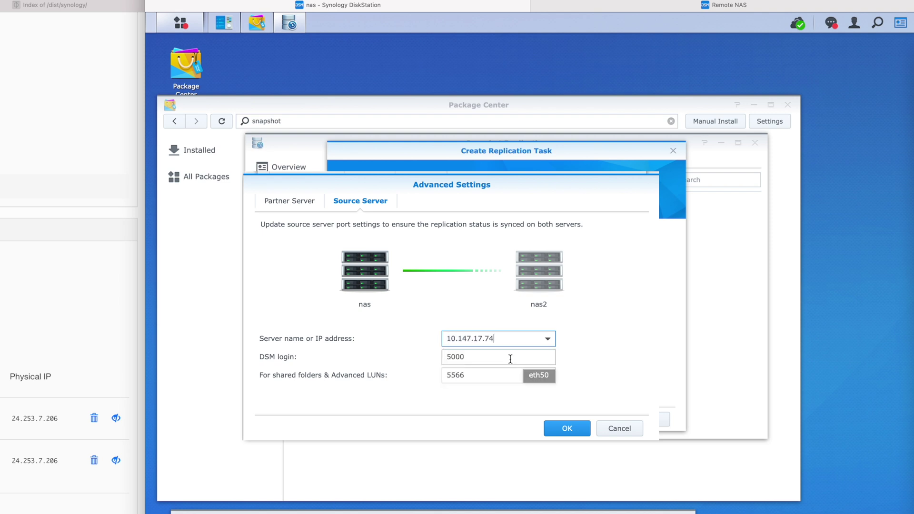
click(567, 428)
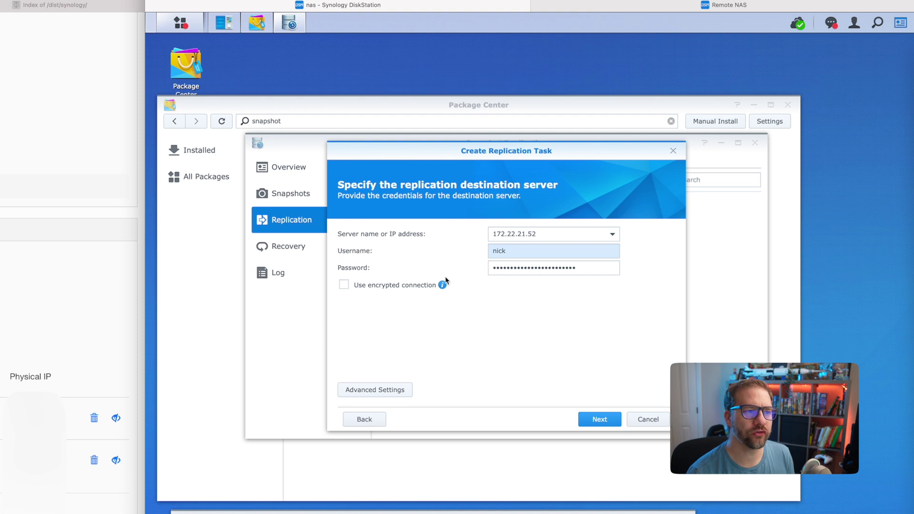
mouse_move(442, 287)
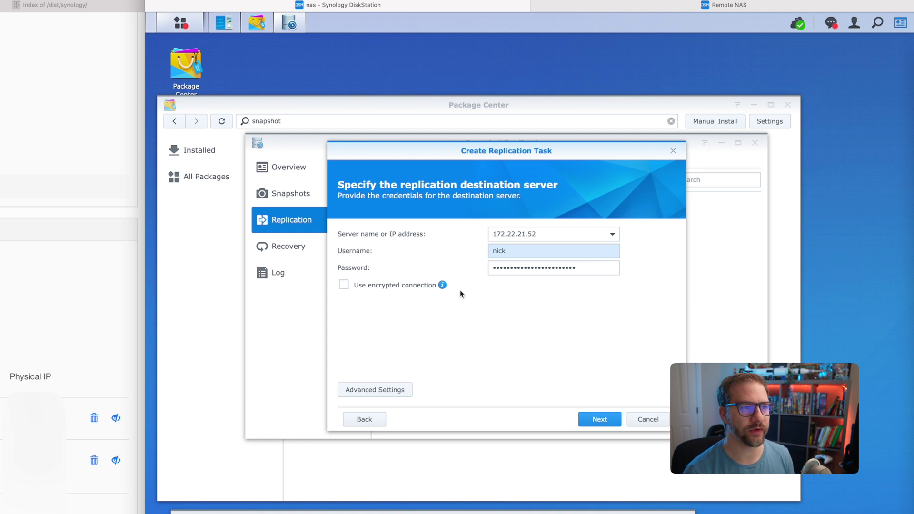
click(589, 423)
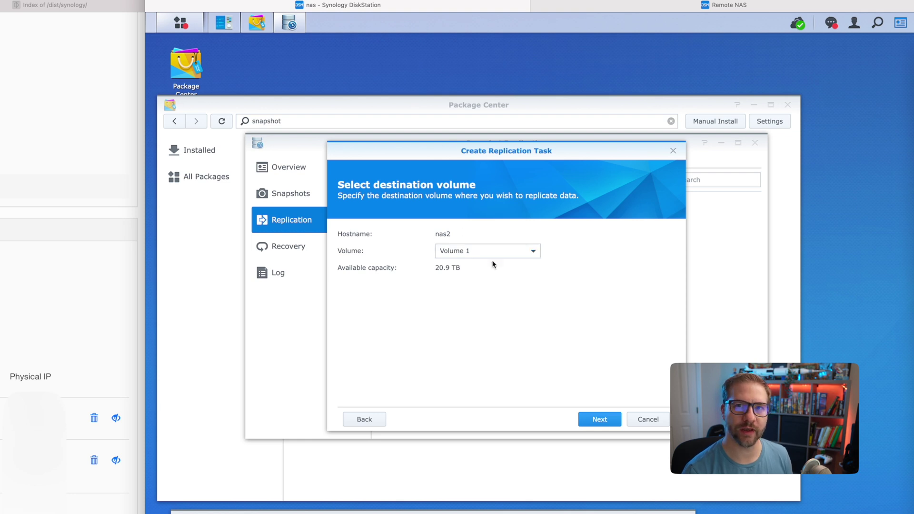
Replicate the Video share to Volume 1 on nas2, sending the initial copy over the network
click(600, 420)
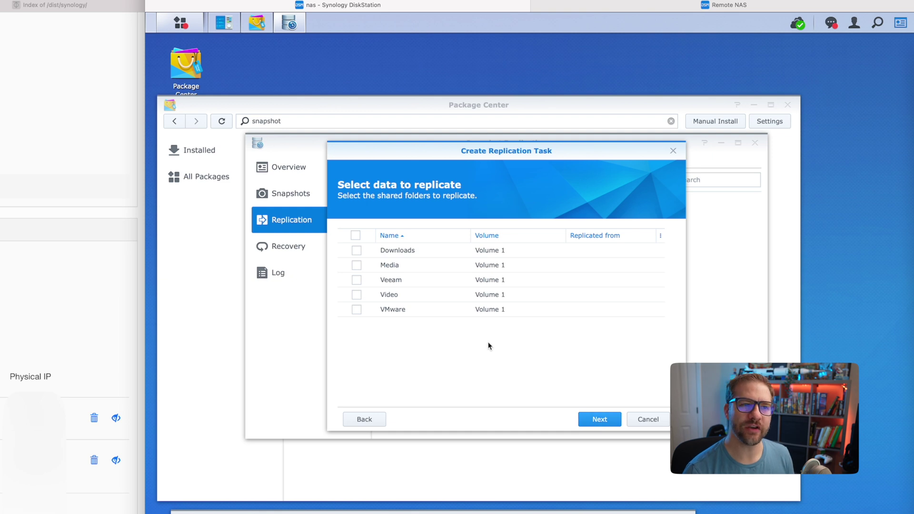
click(356, 295)
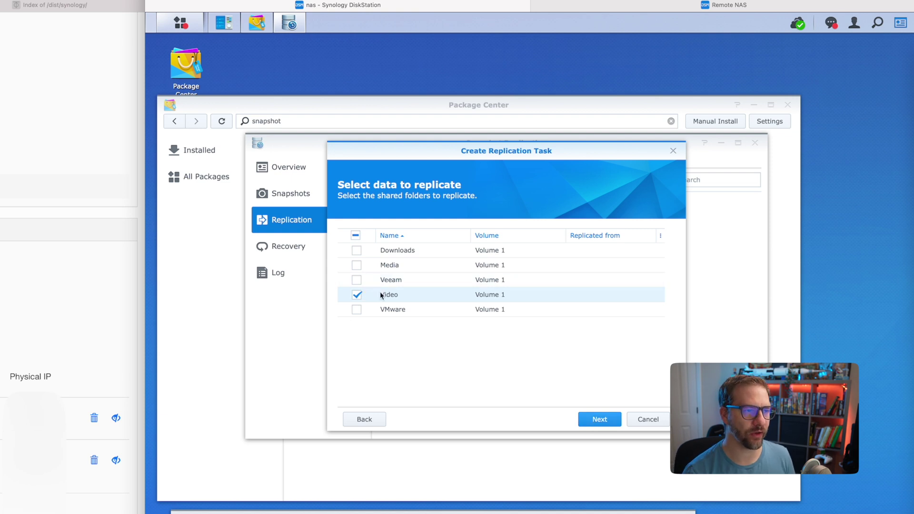
click(595, 419)
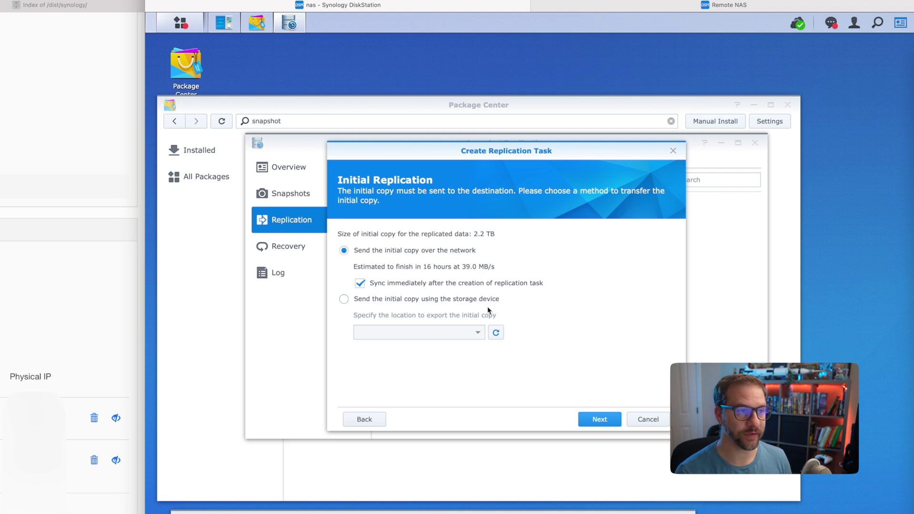
click(599, 420)
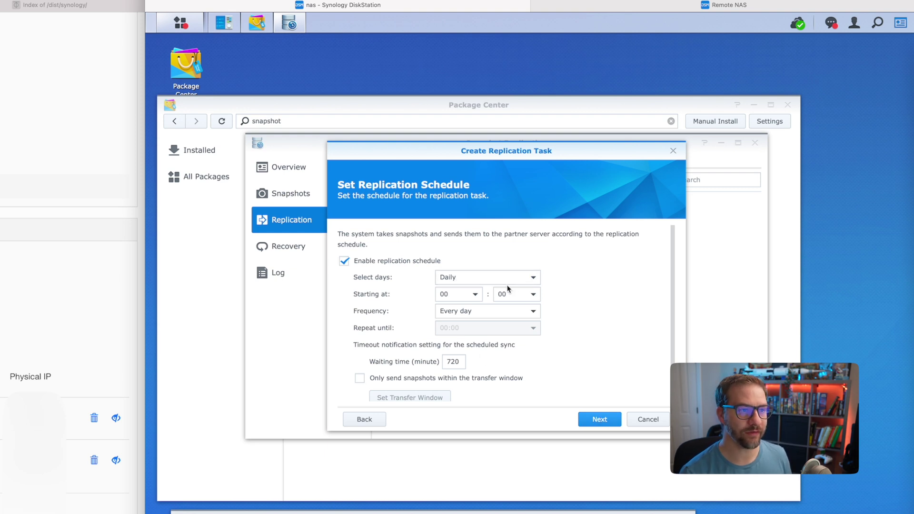
Keep the daily 00:00 schedule and confirm retention of 7 daily, 2 weekly, 1 monthly, 1 yearly snapshots
scroll(590, 324, down, 1)
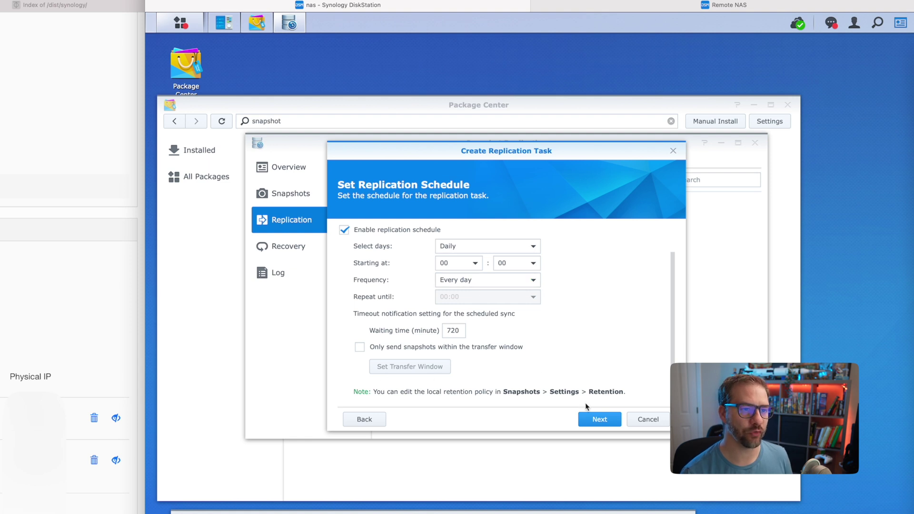
click(595, 420)
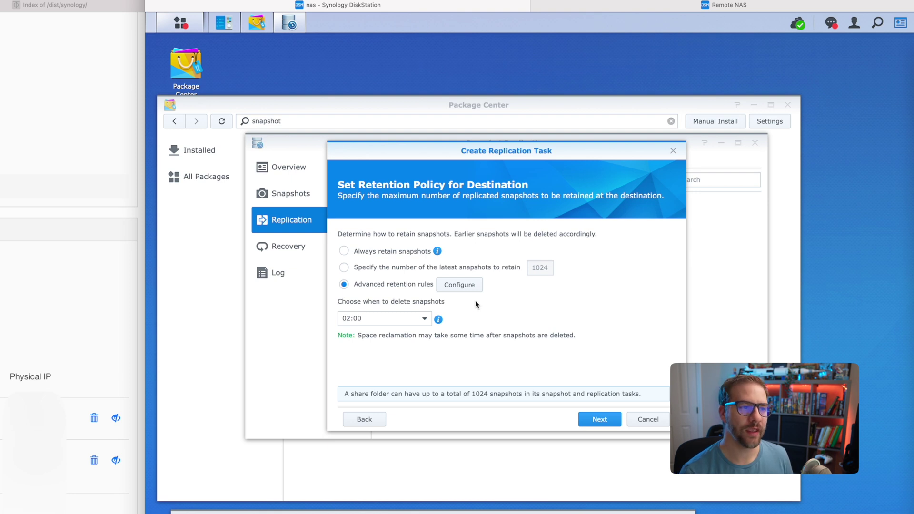
click(459, 286)
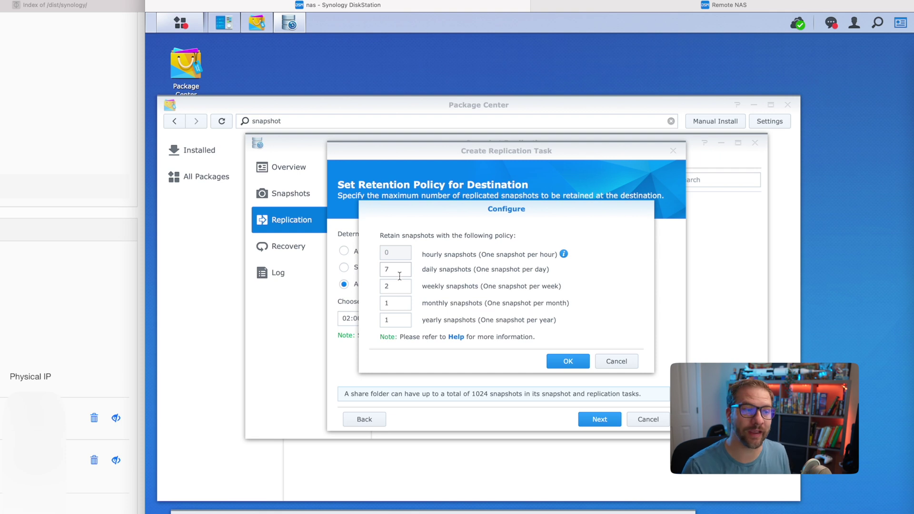
click(566, 363)
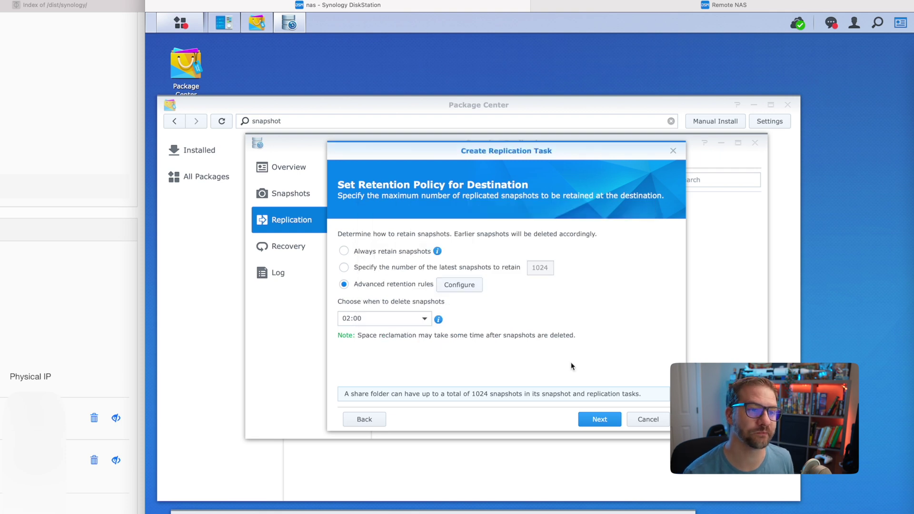
Continue to Confirm Settings and apply the new replication task
click(588, 420)
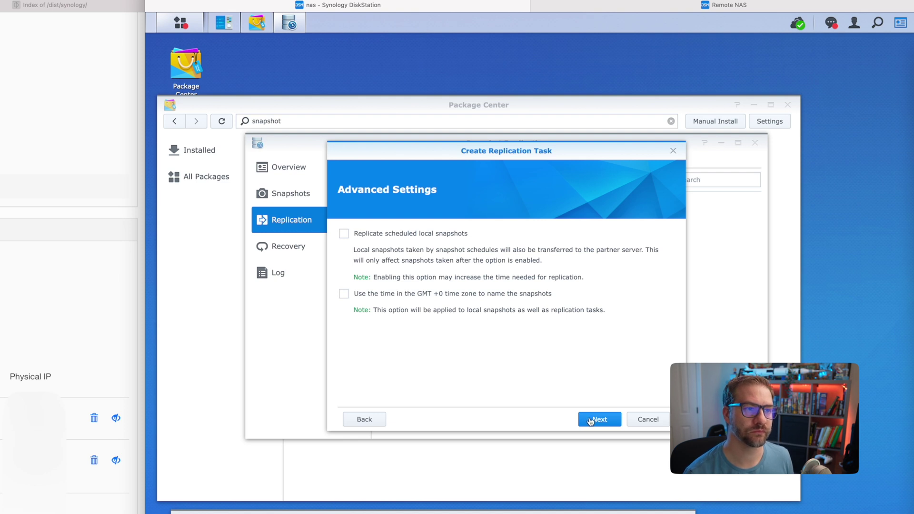
click(590, 420)
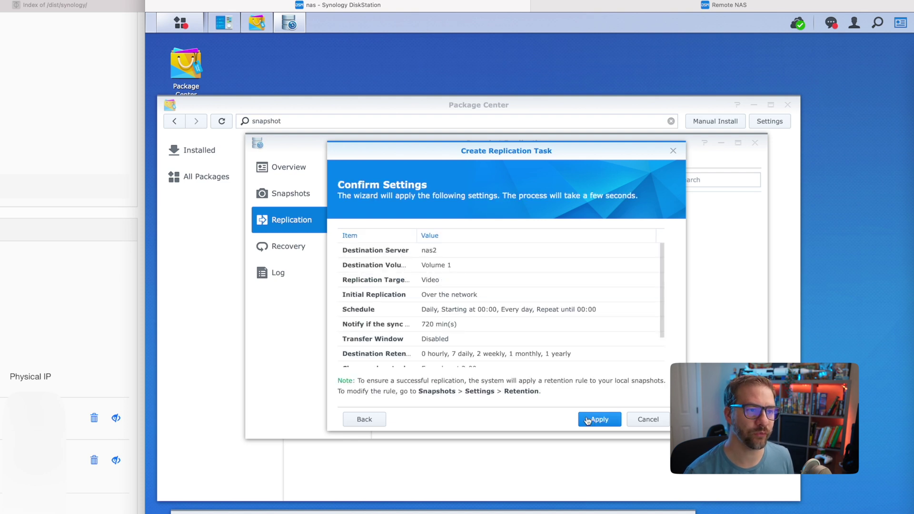
click(594, 419)
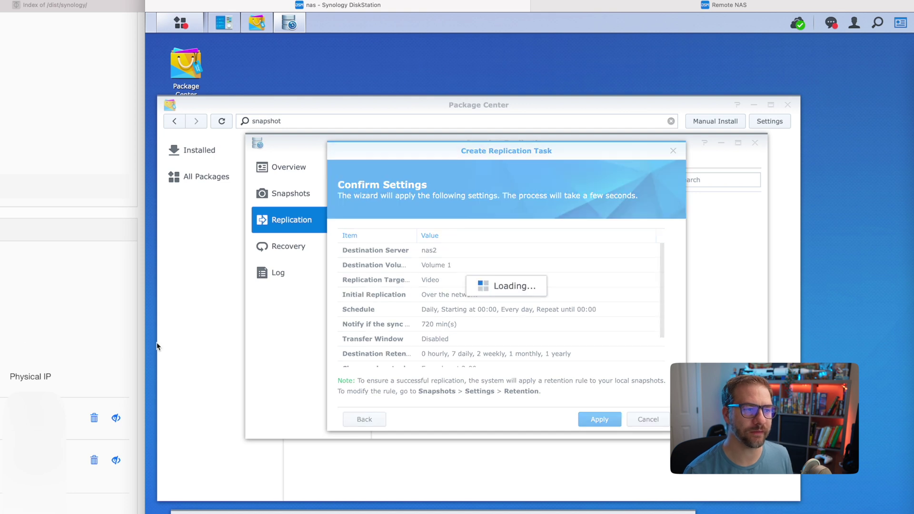